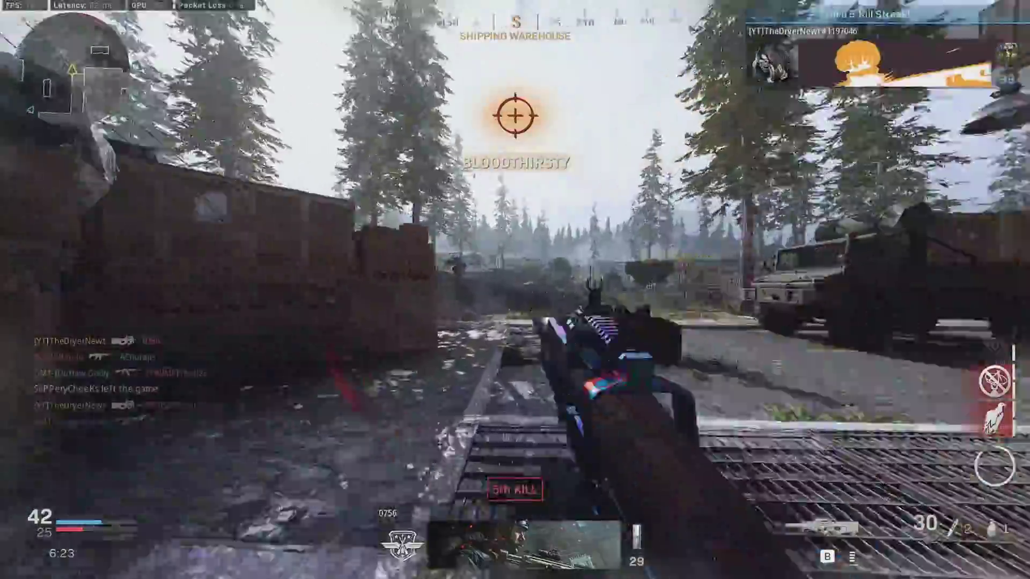
Fire at successive Warzone enemies, chaining a double and then a triple kill.
click(515, 289)
click(515, 290)
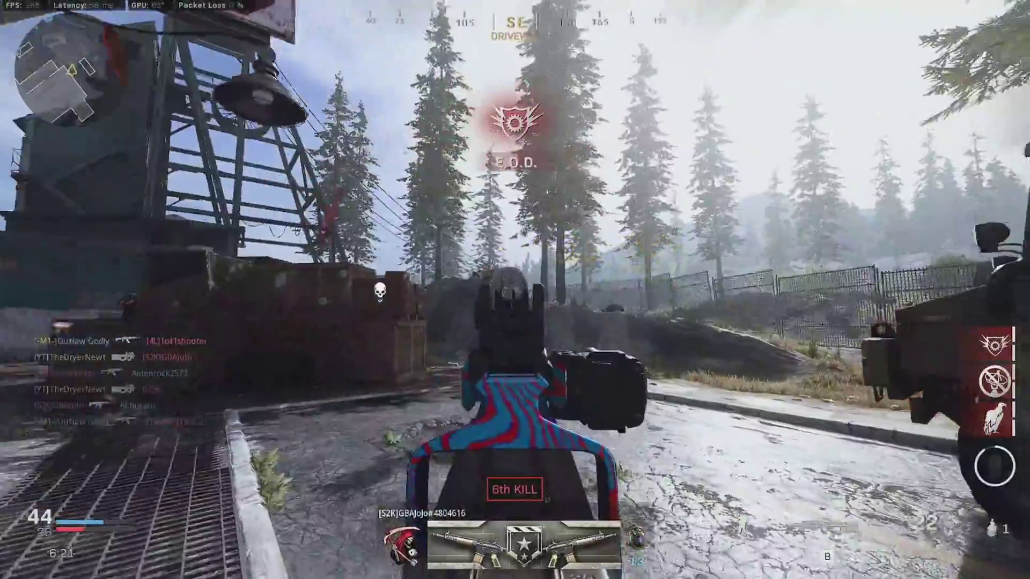
click(515, 290)
click(515, 289)
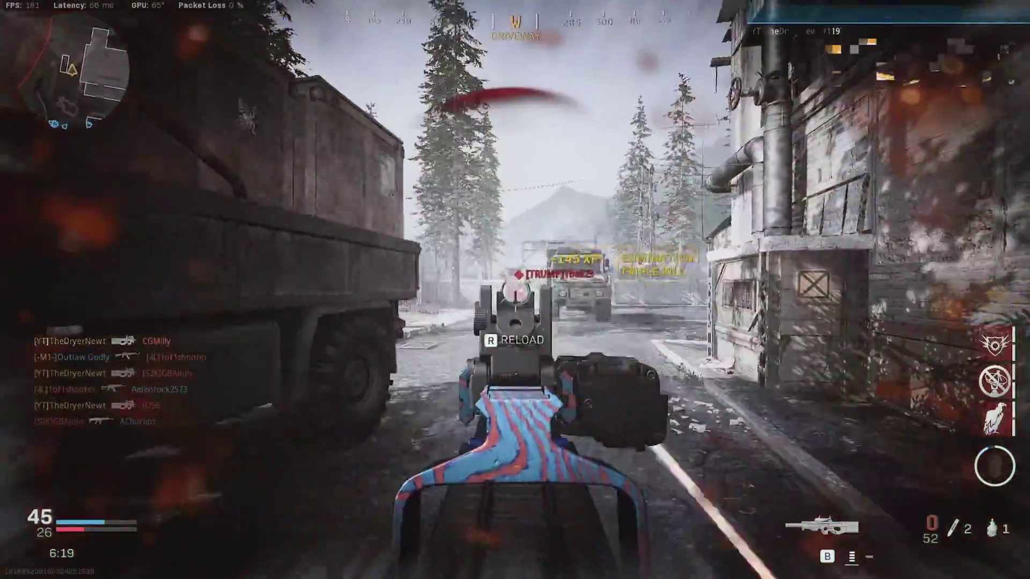
click(515, 290)
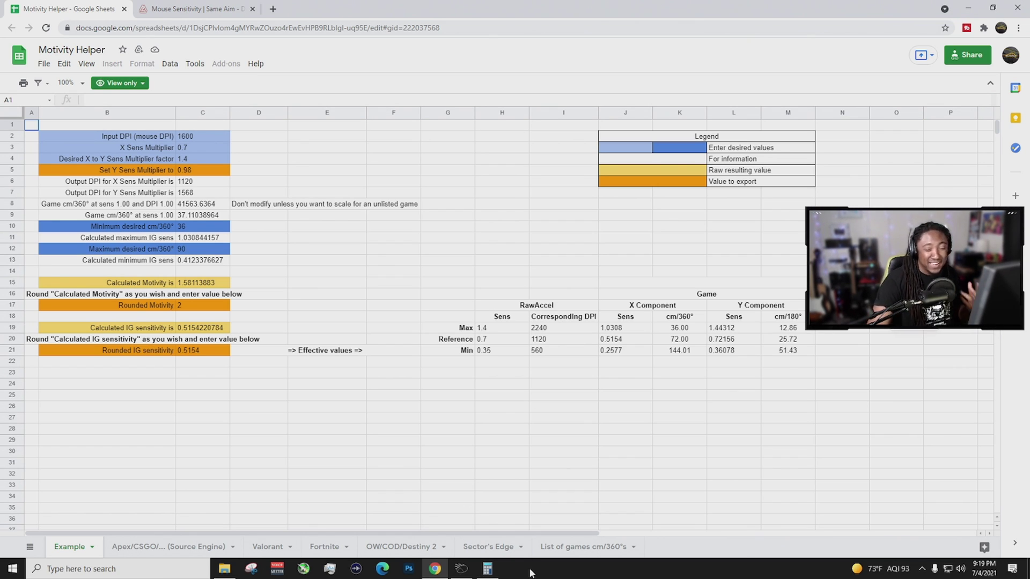
right_click(531, 573)
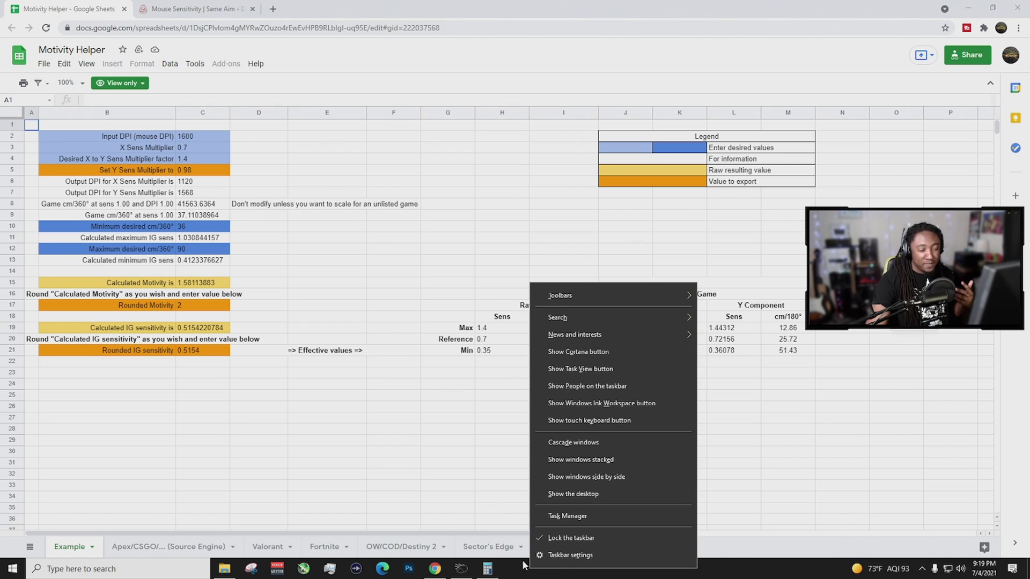
click(518, 574)
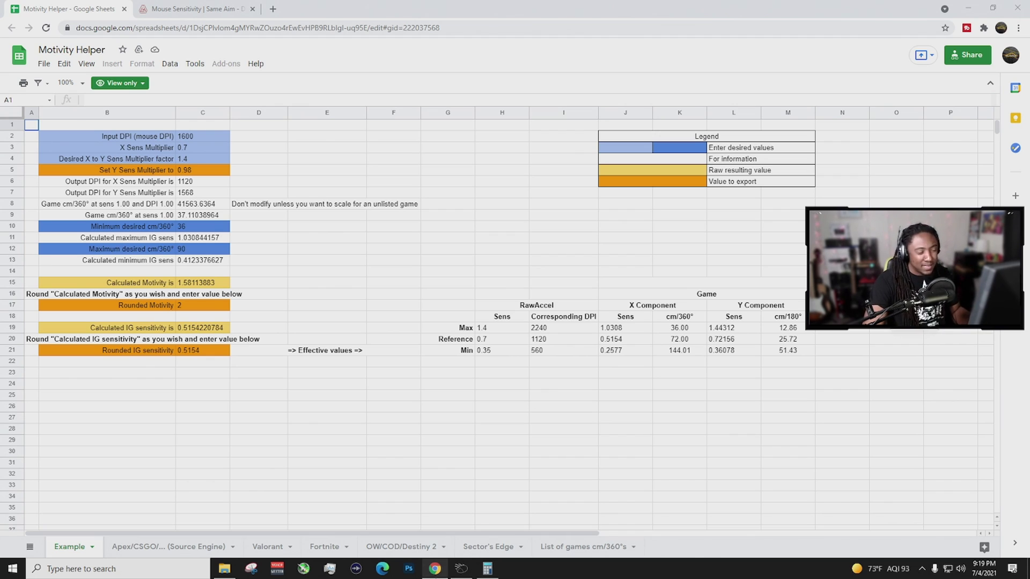
click(456, 573)
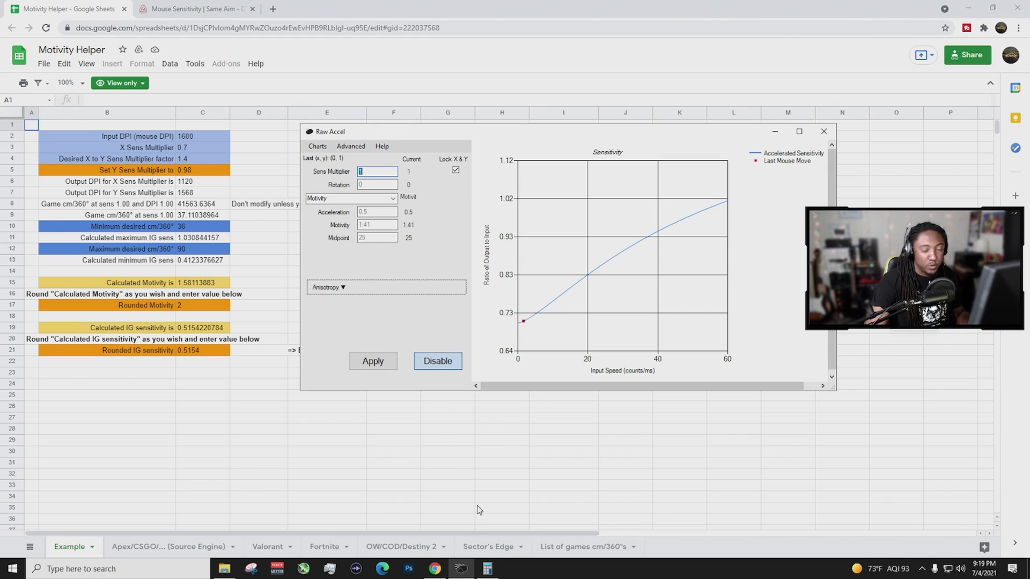
click(403, 17)
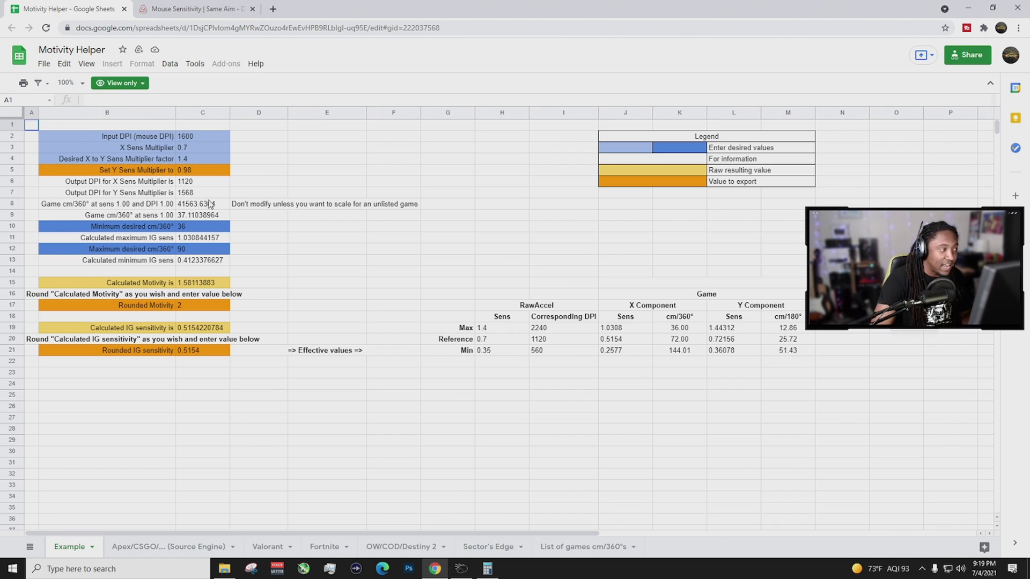
Make an editable copy of the Motivity Helper spreadsheet as 'Copy of Motivity Helper'.
click(44, 64)
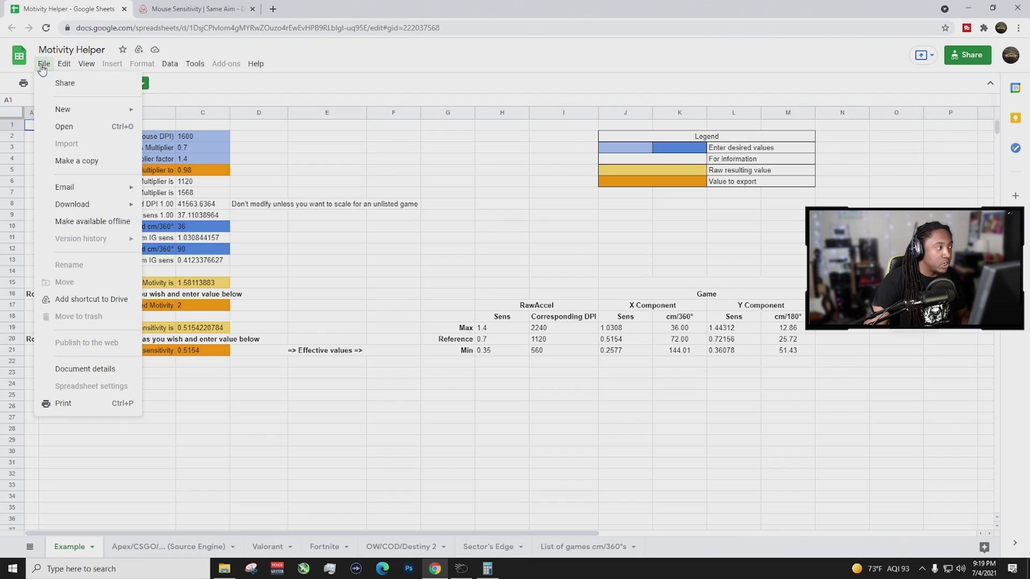
click(64, 170)
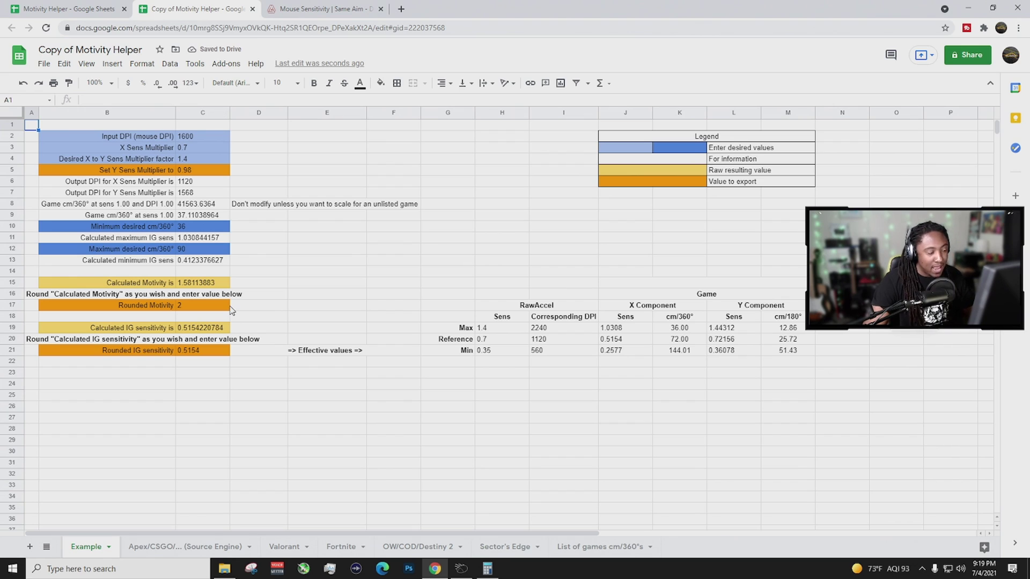
On the OW/COD/Destiny 2 sheet, enter Input DPI 1600, X Sens Multiplier 1 and X to Y factor 1.
click(420, 546)
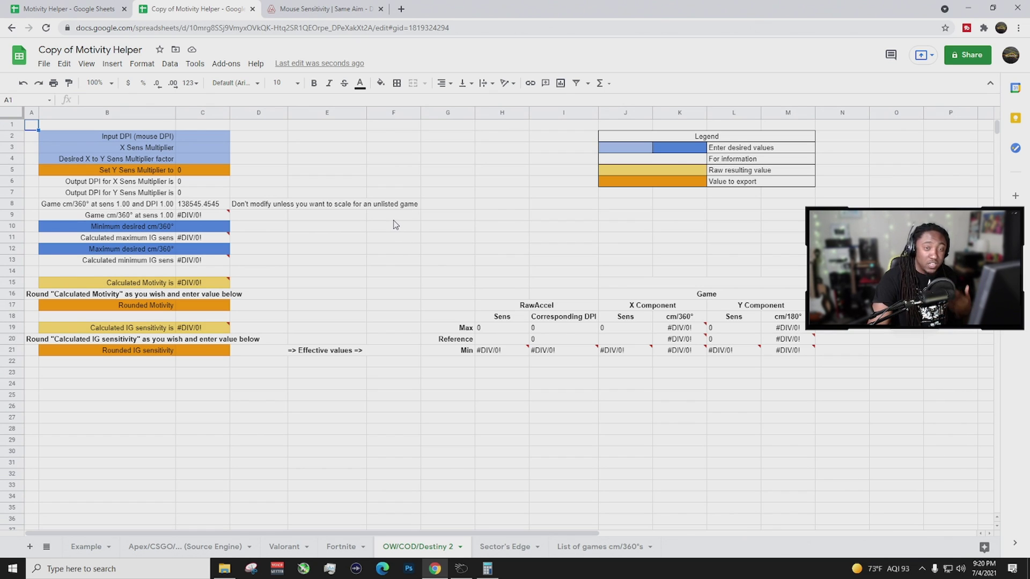
click(207, 137)
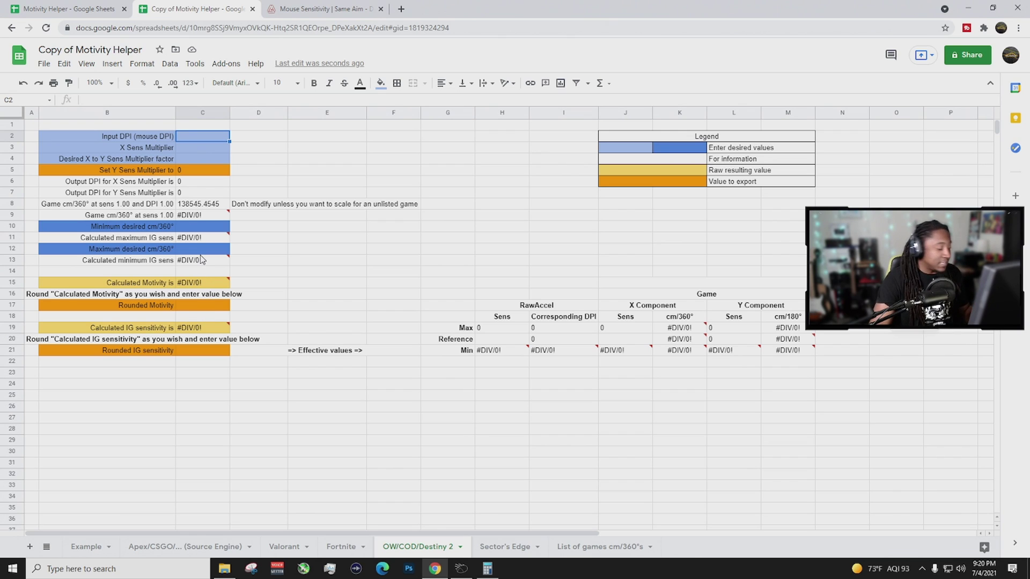
text(1600)
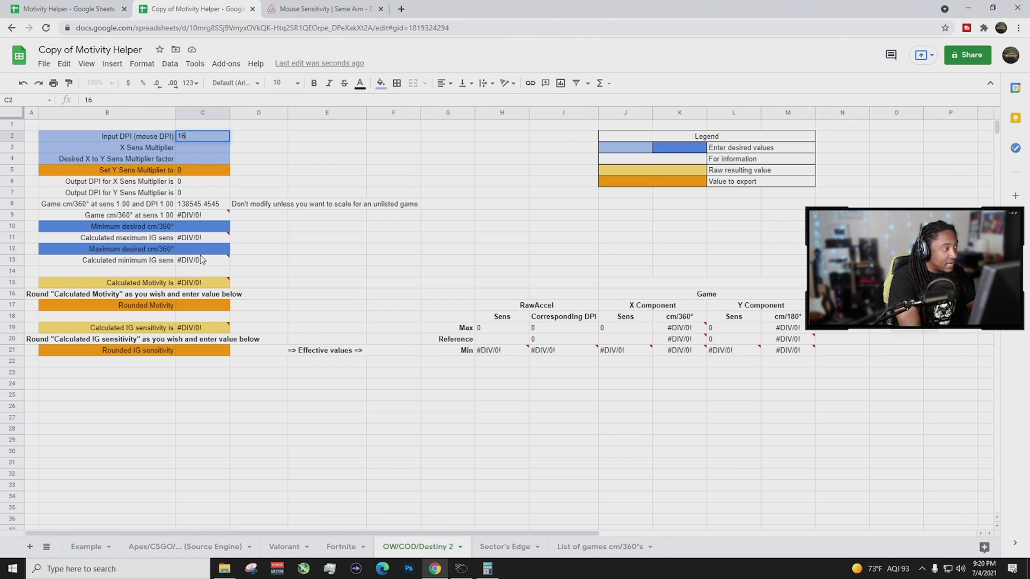
right_click(180, 172)
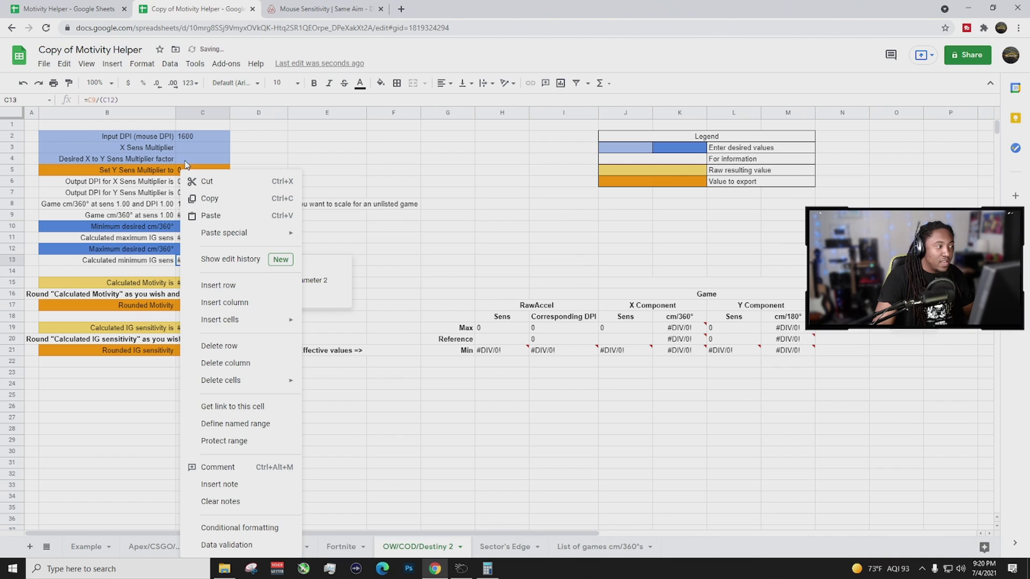
click(196, 148)
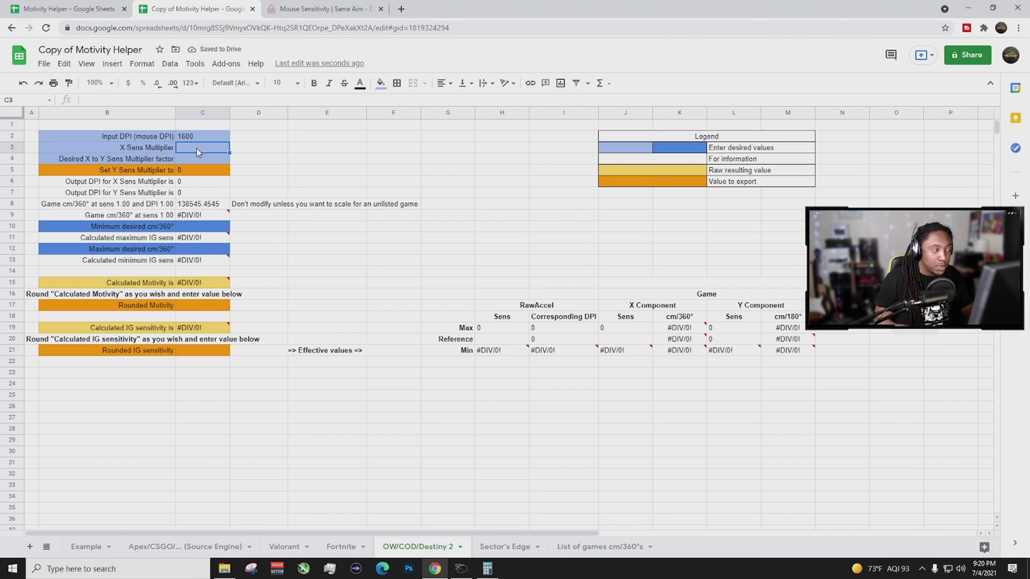
text(1)
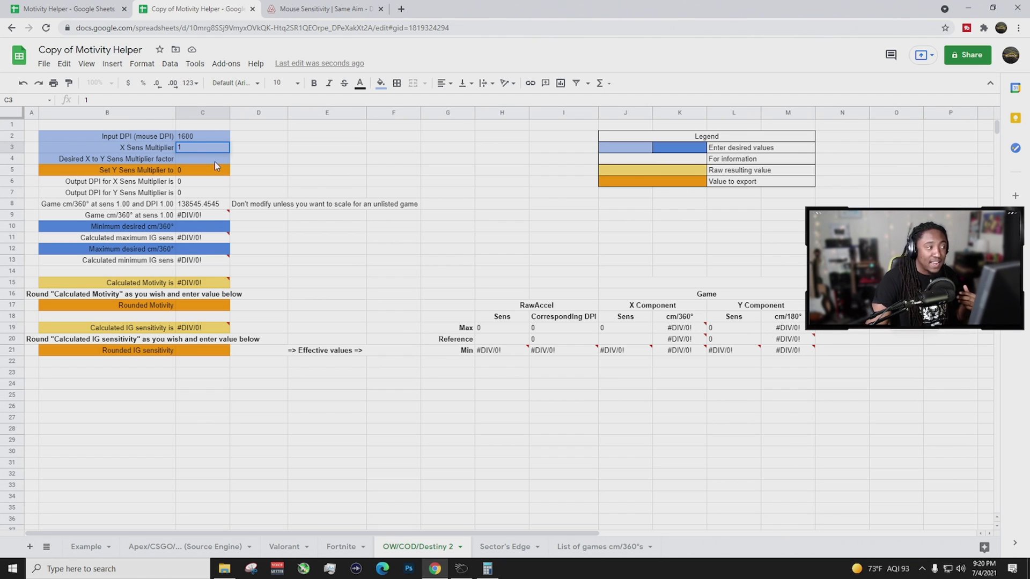
click(213, 162)
text(1)
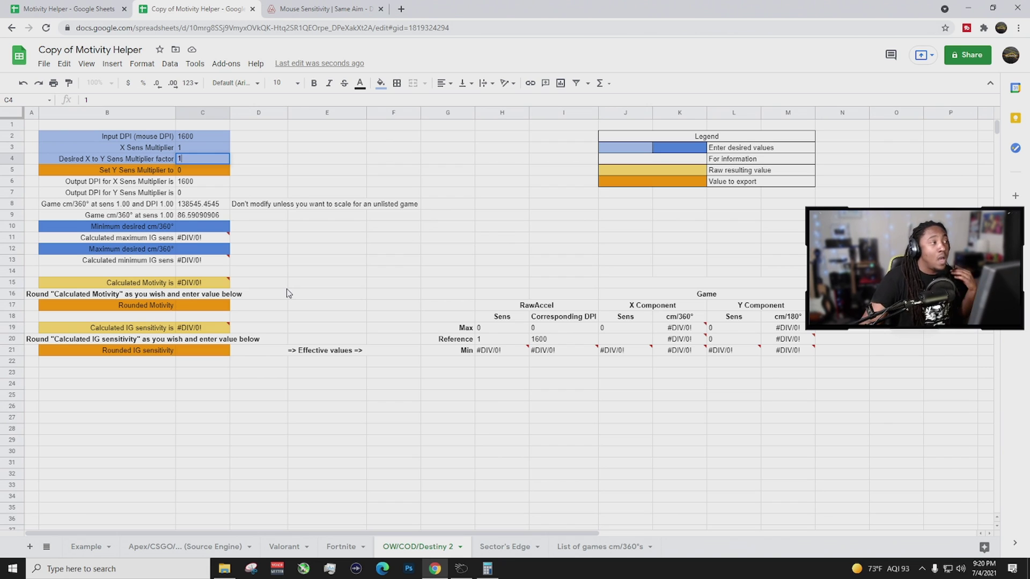
In the sensitivity calculator, keep units as Centimeters and source game as Modern Warfare (2019) / Warzone.
click(350, 8)
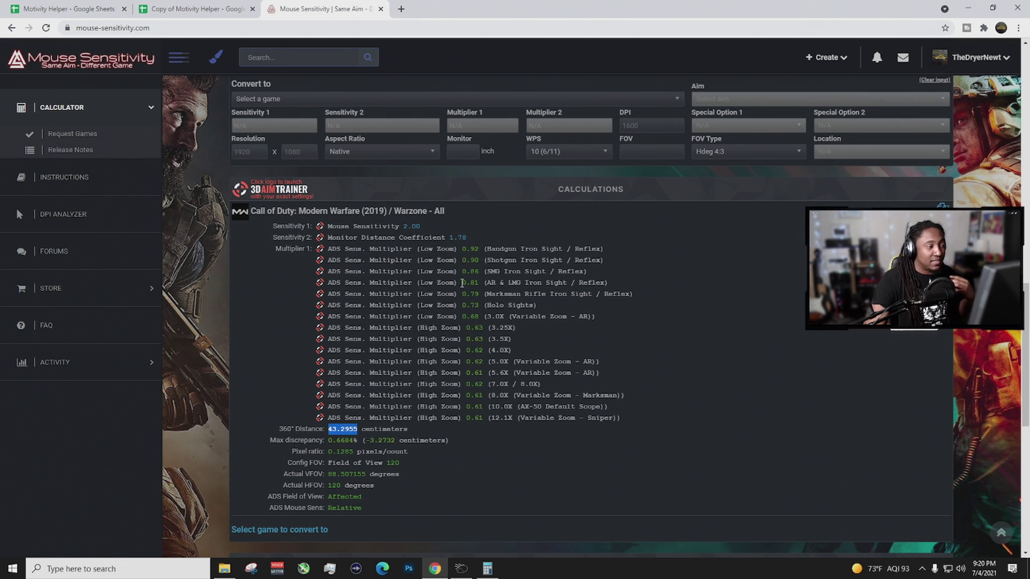
scroll(499, 411, up, 12)
scroll(498, 411, down, 6)
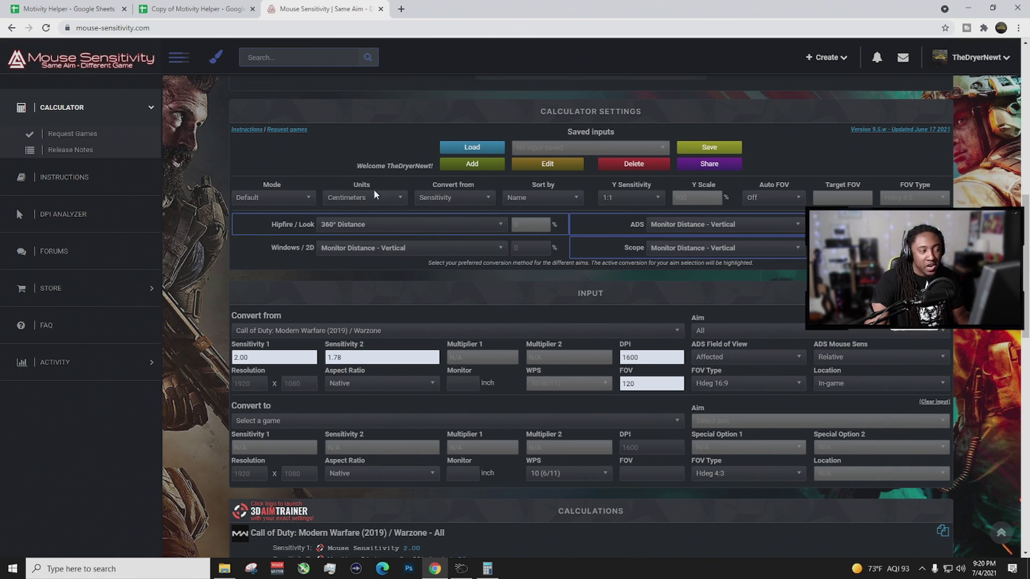
click(384, 201)
click(352, 234)
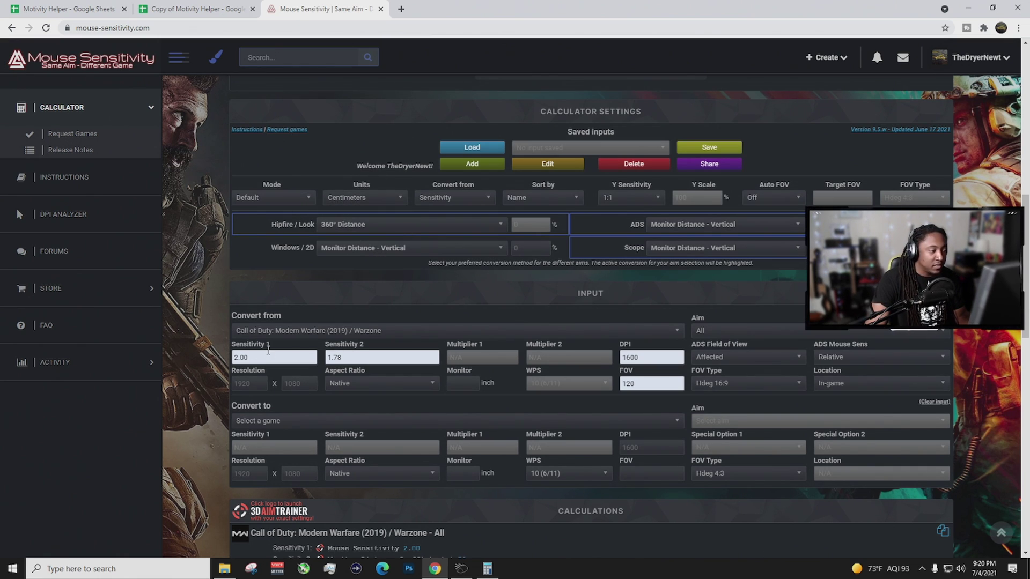
click(326, 331)
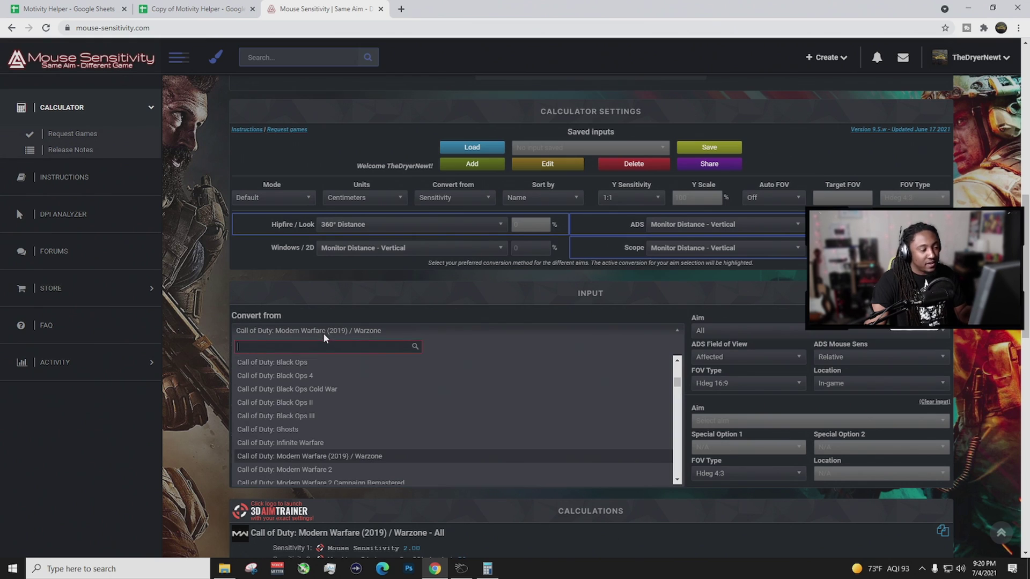
click(330, 456)
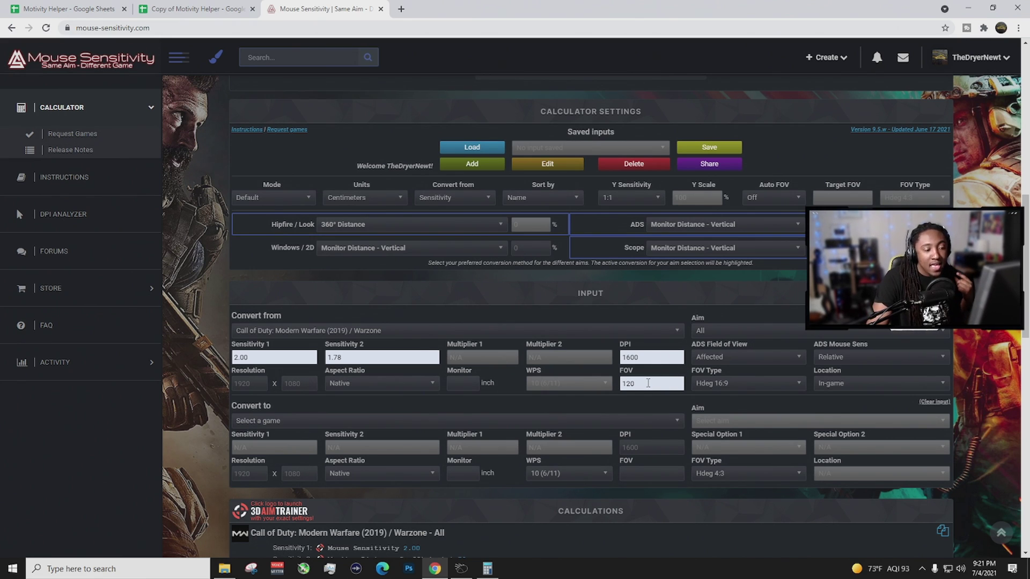
Set the location to In-game and select the 43.2955 cm 360° Distance for copying.
click(894, 386)
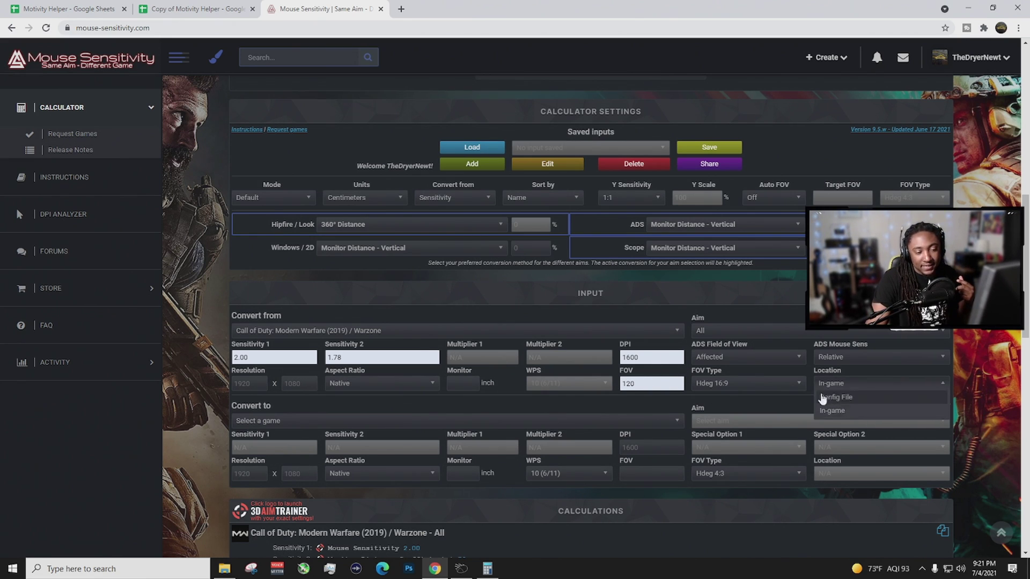
click(886, 388)
click(886, 387)
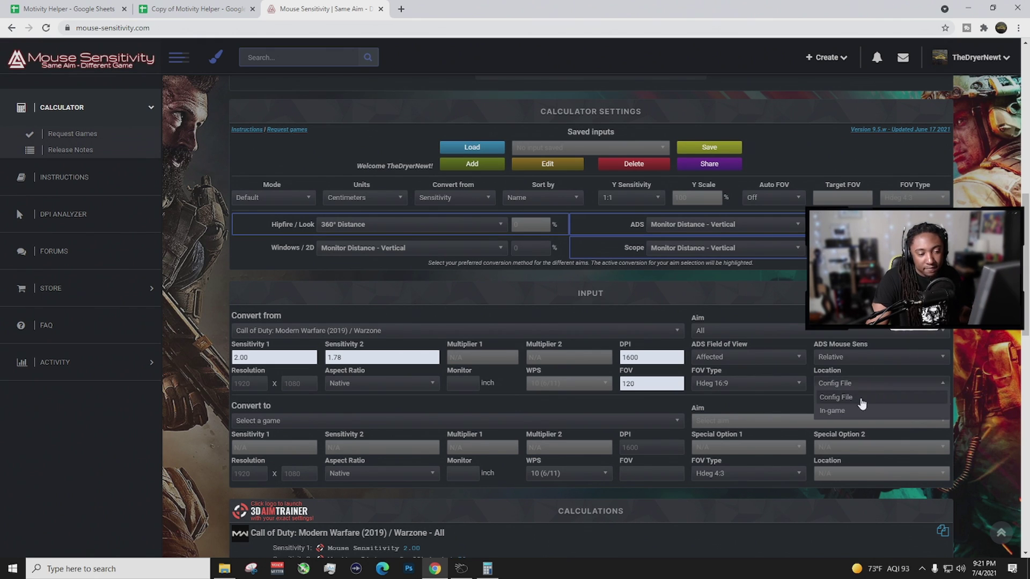
click(837, 411)
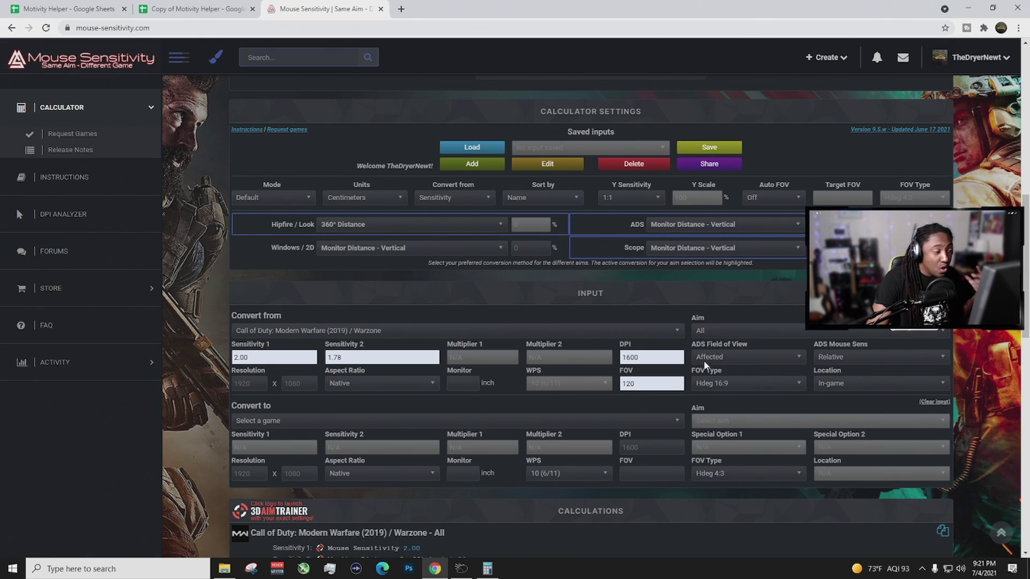
scroll(438, 380, down, 4)
scroll(438, 380, down, 3)
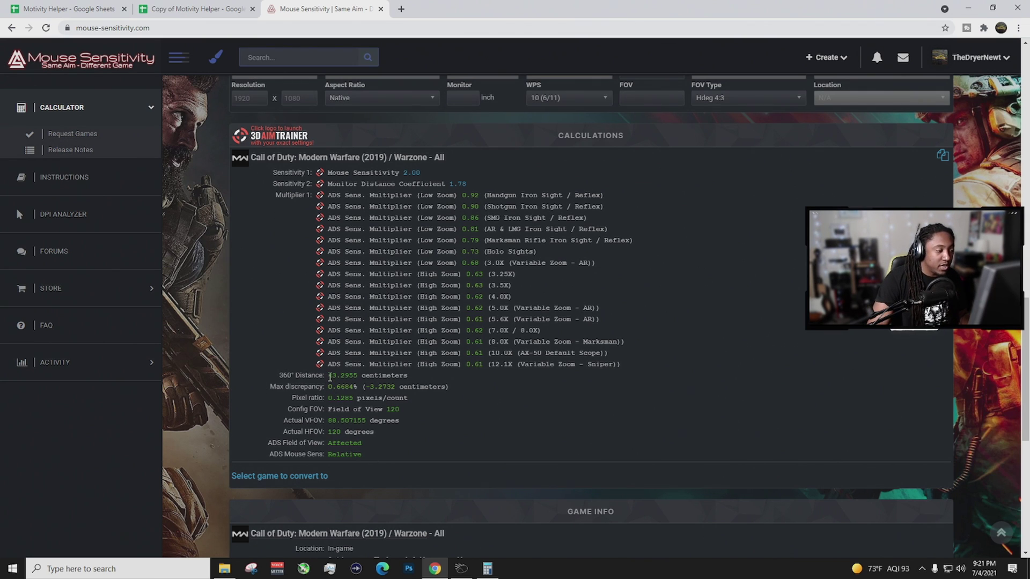
drag(328, 375, 357, 376)
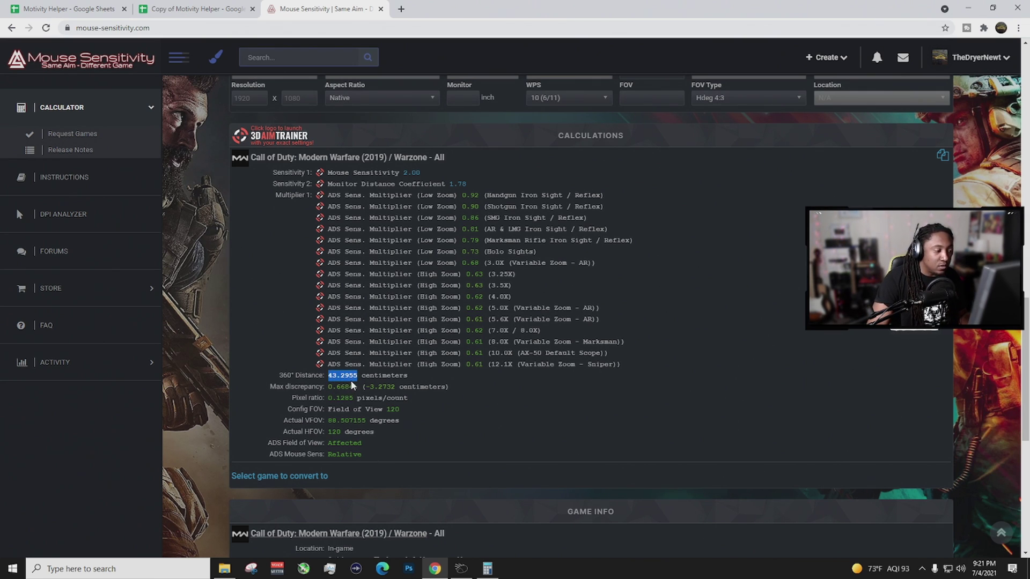
right_click(353, 378)
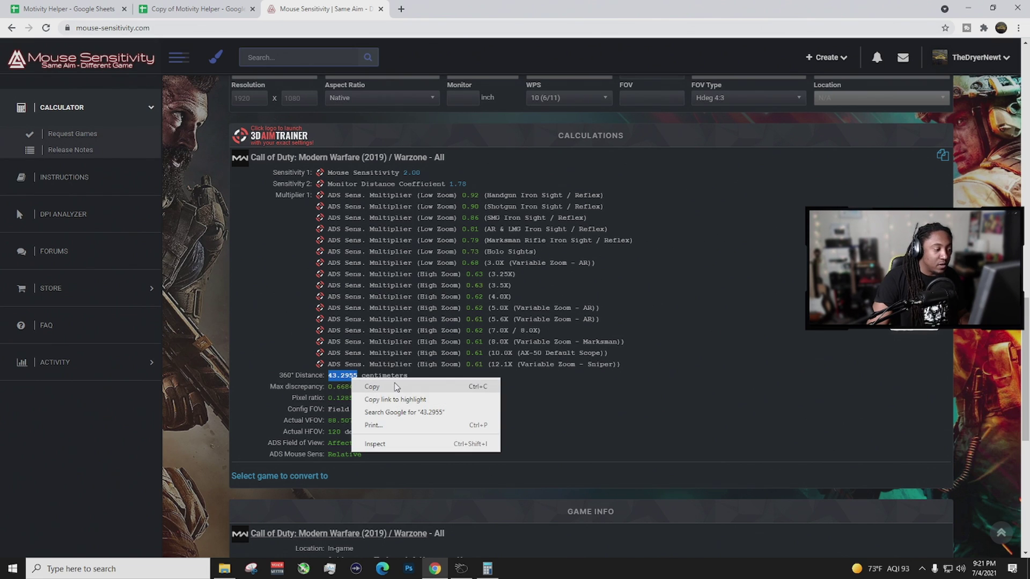
Copy the 43.2955 distance and commit Y Sens Multiplier 1 in the spreadsheet copy.
click(395, 386)
click(177, 9)
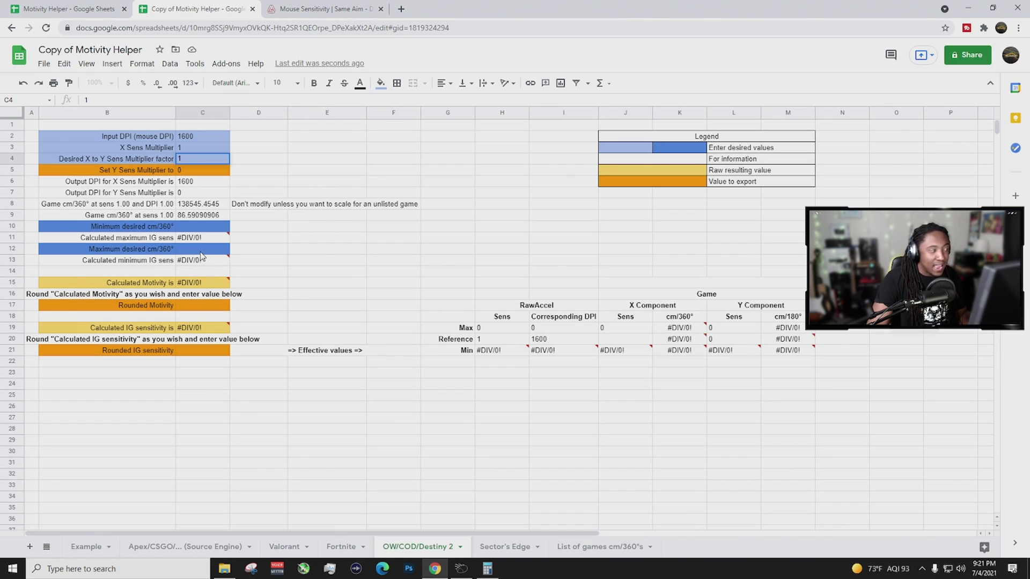
mouse_move(195, 242)
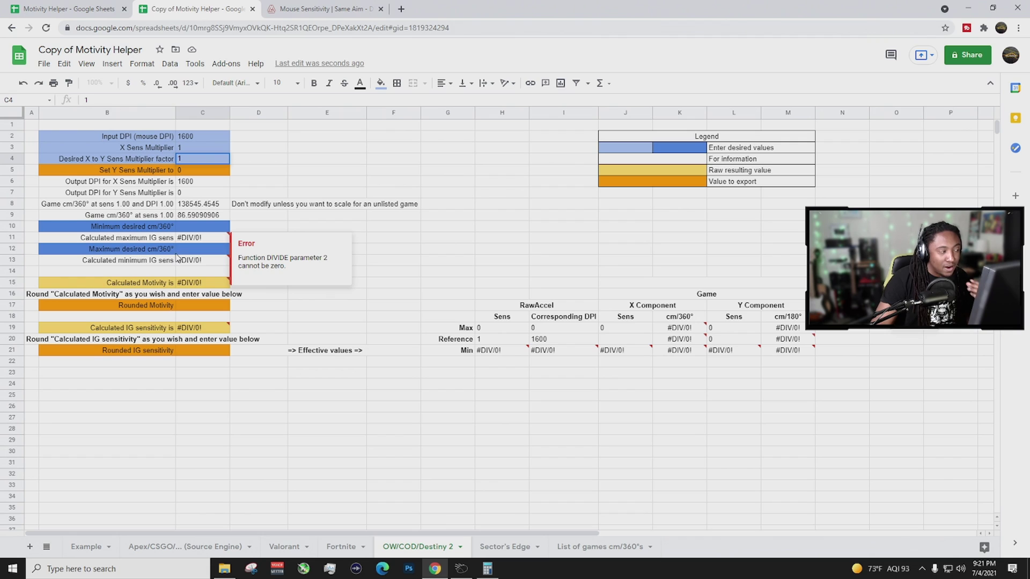
click(179, 249)
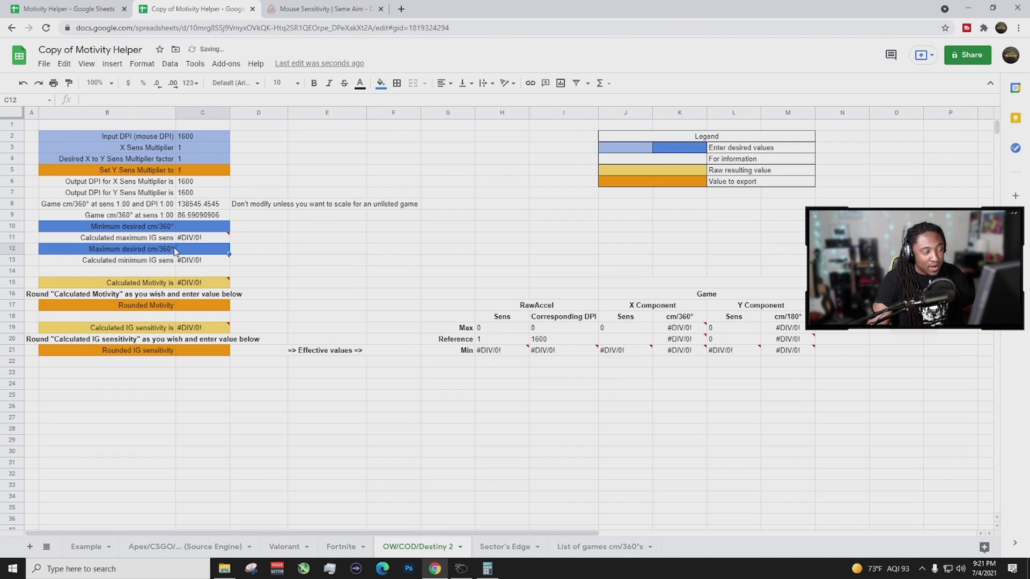
Paste 43.2955 into Maximum desired cm/360° (C12) and halve it in Calculator to 21.64775.
right_click(182, 250)
click(183, 254)
right_click(182, 255)
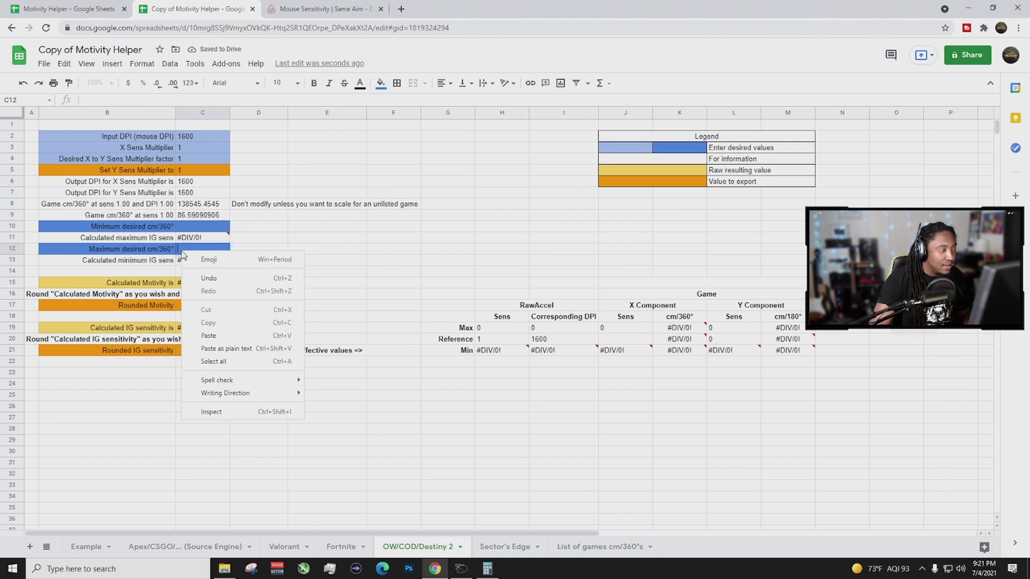
click(227, 329)
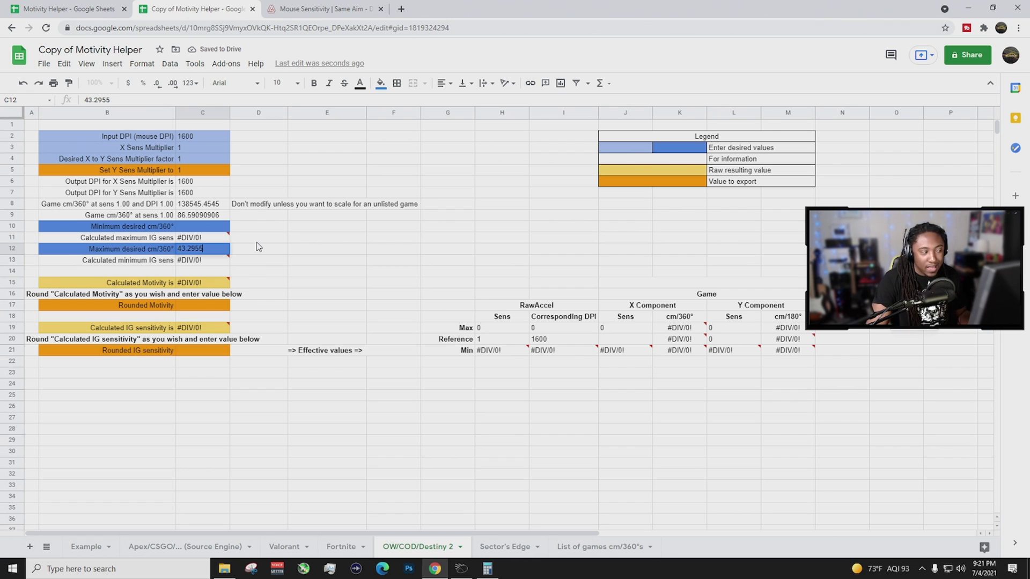
key(Return)
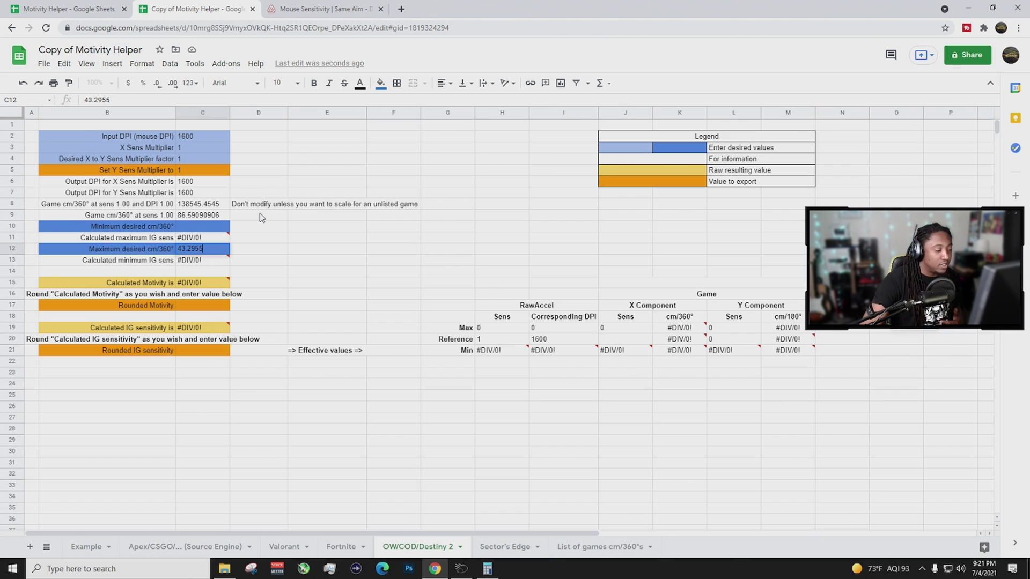
click(487, 569)
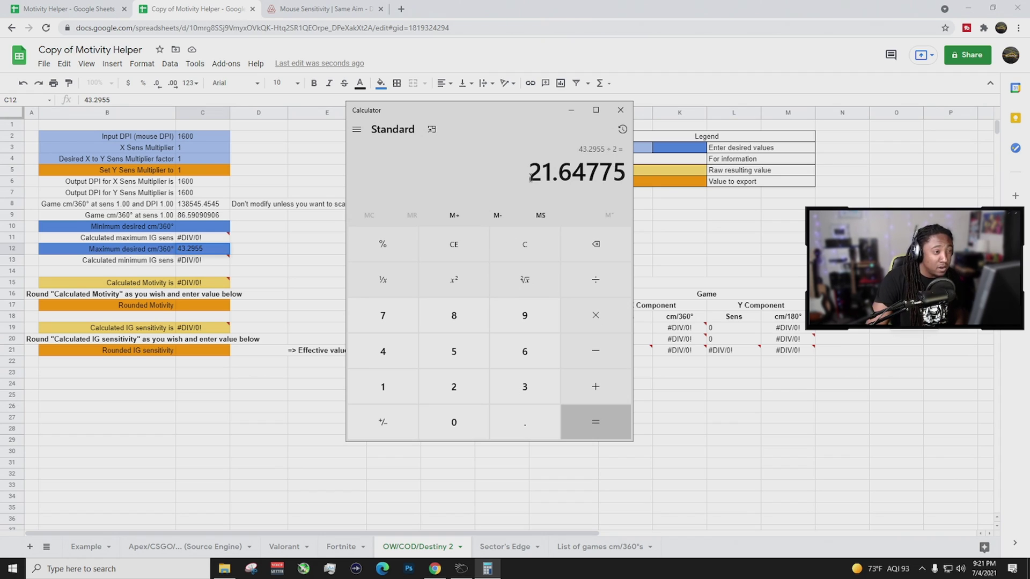
Copy the Calculator result 21.6477 and go back to cell C10 in the sheet.
drag(529, 176, 611, 186)
right_click(611, 186)
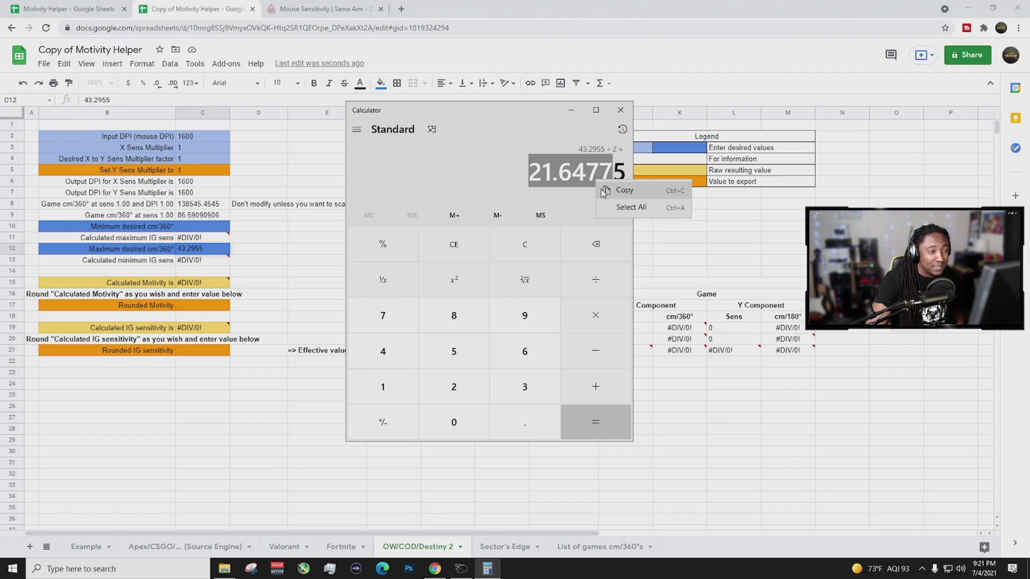
click(625, 191)
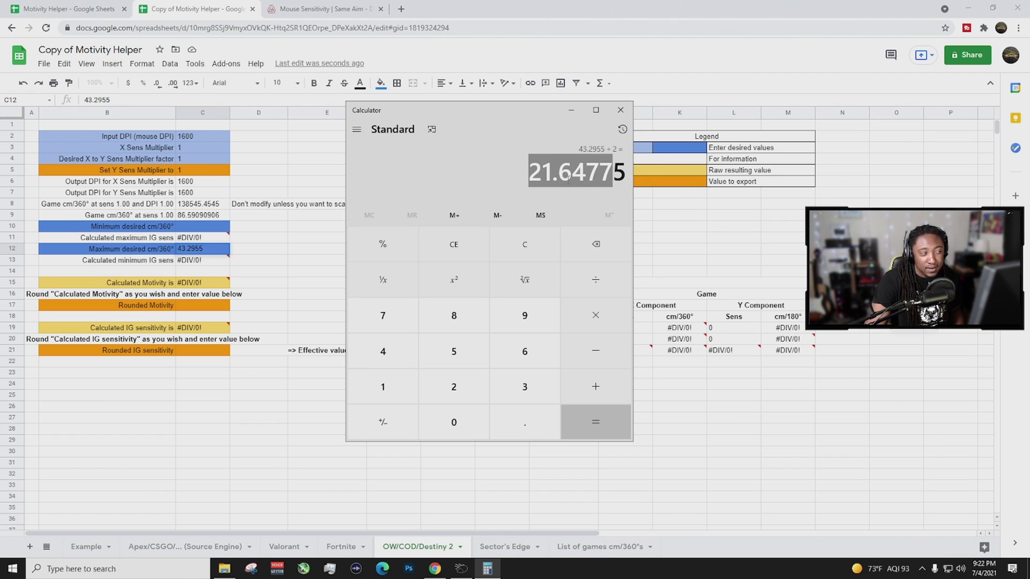
click(181, 227)
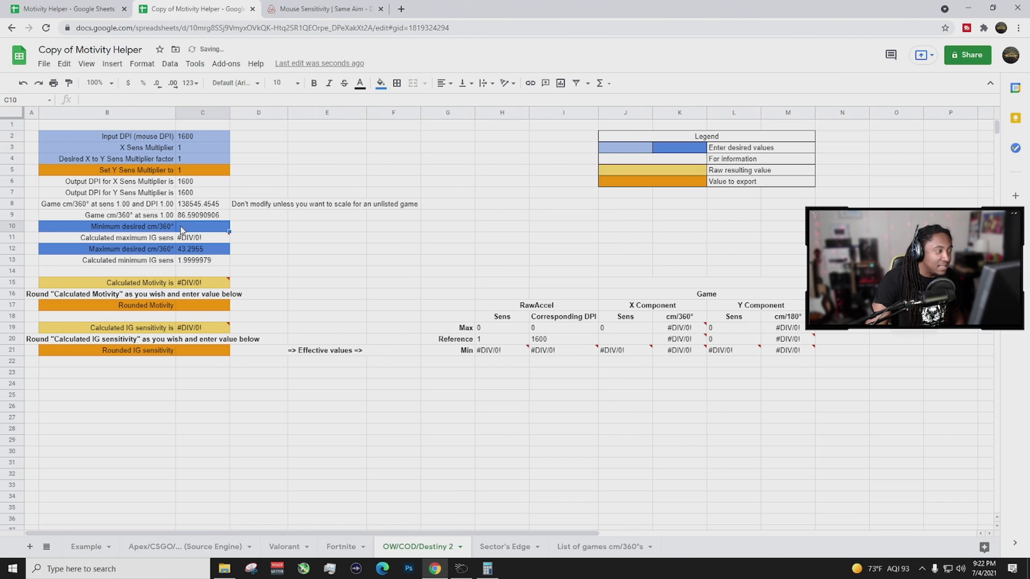
Paste 21.6477 into Minimum desired cm/360° (C10), giving calculated motivity 1.414215196.
double_click(180, 226)
right_click(198, 225)
click(220, 310)
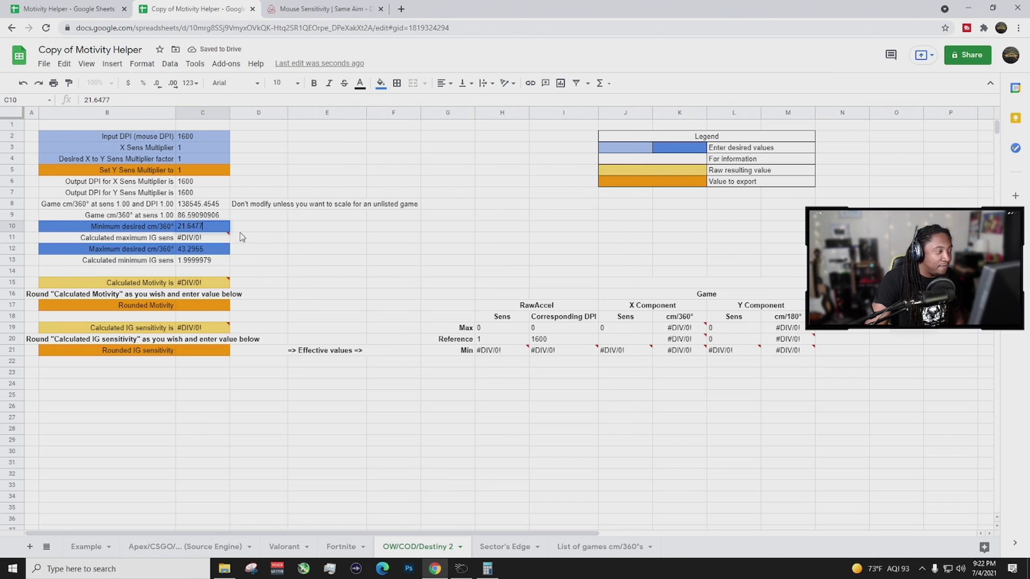
key(Return)
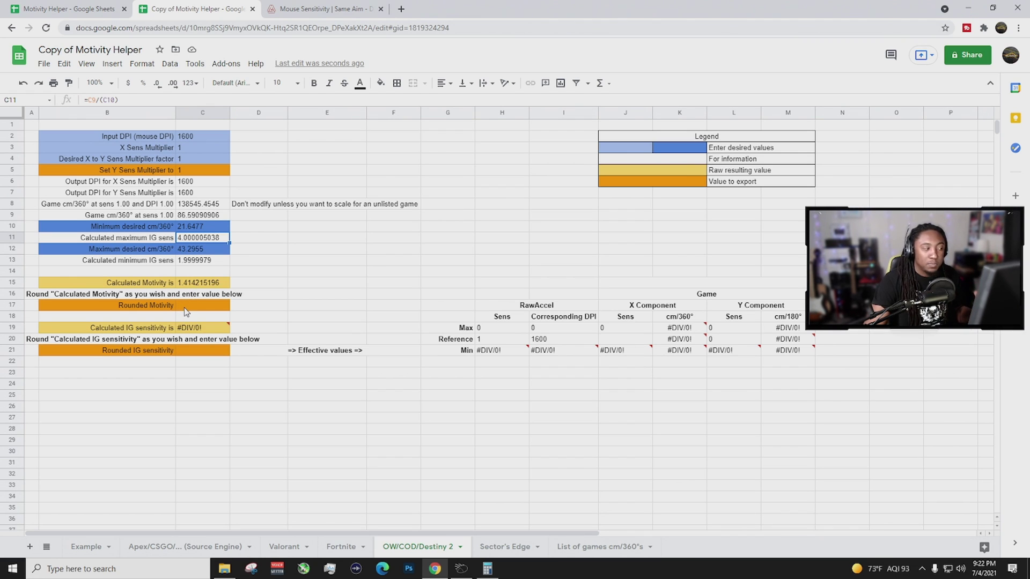
Enter 1.41 as Rounded Motivity in C17 and check C19's =C11/C17 formula.
double_click(185, 307)
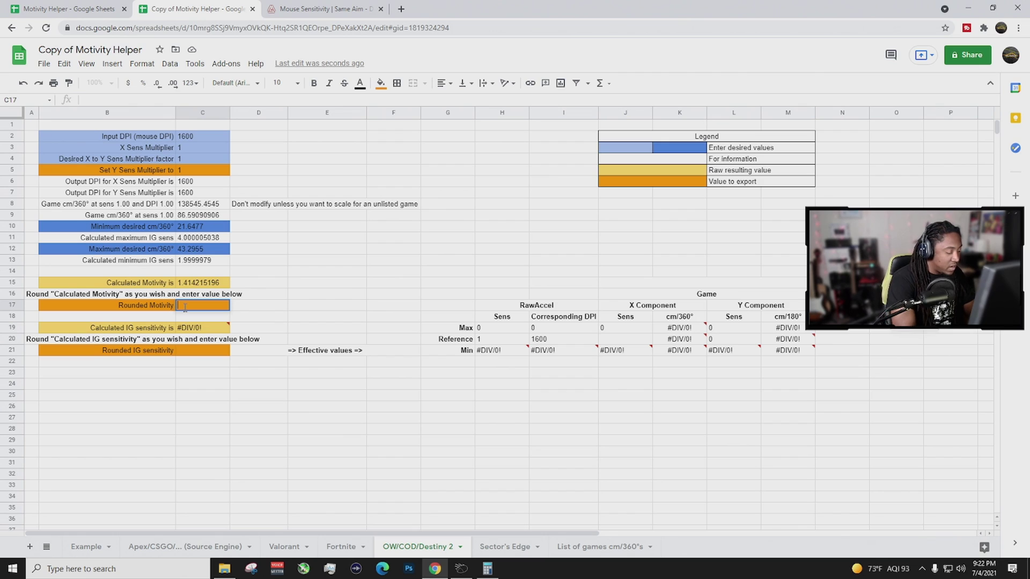
text(1.41)
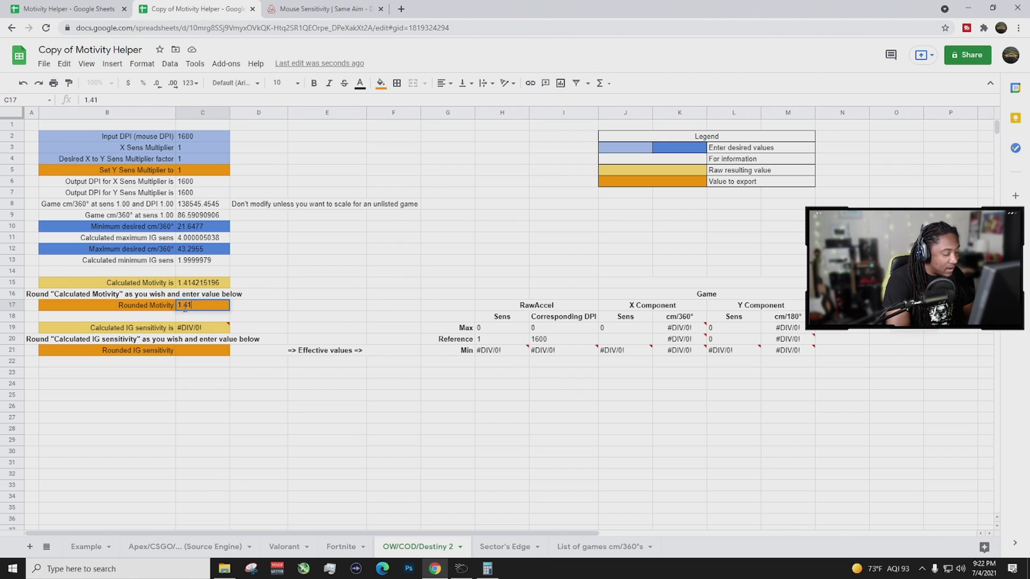
key(Return)
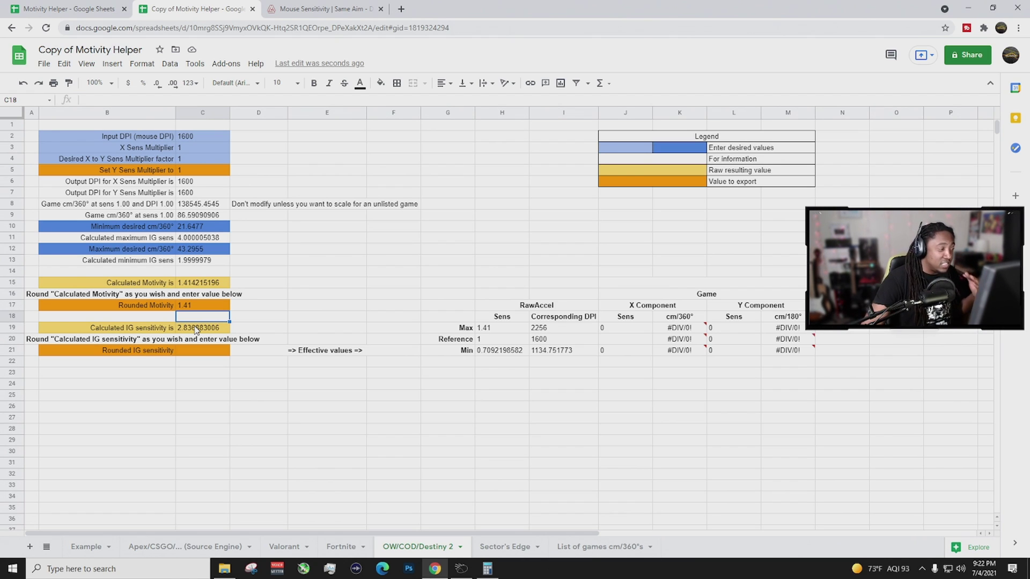
click(192, 328)
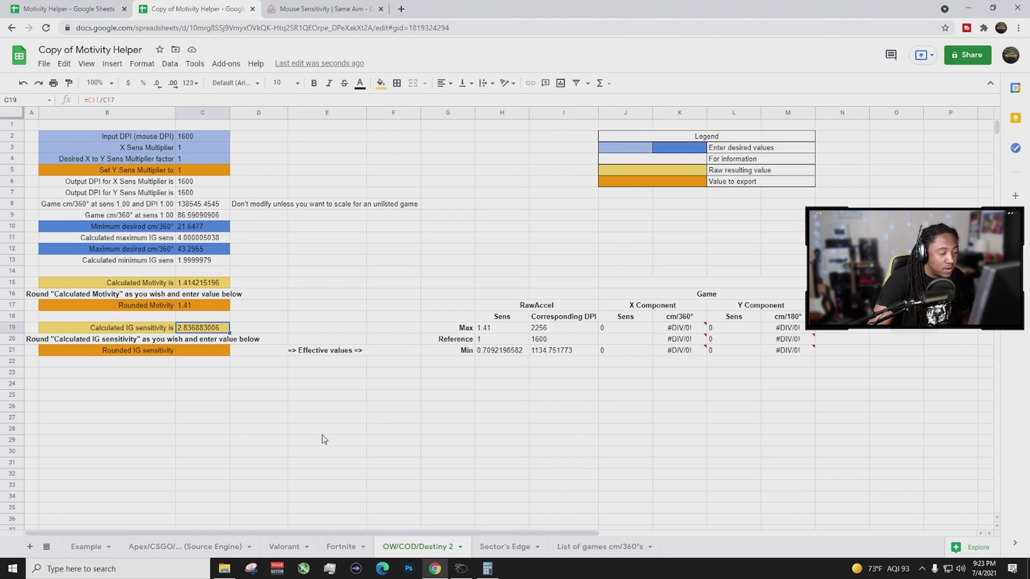
Switch Raw Accel's acceleration type to Motivity.
click(462, 568)
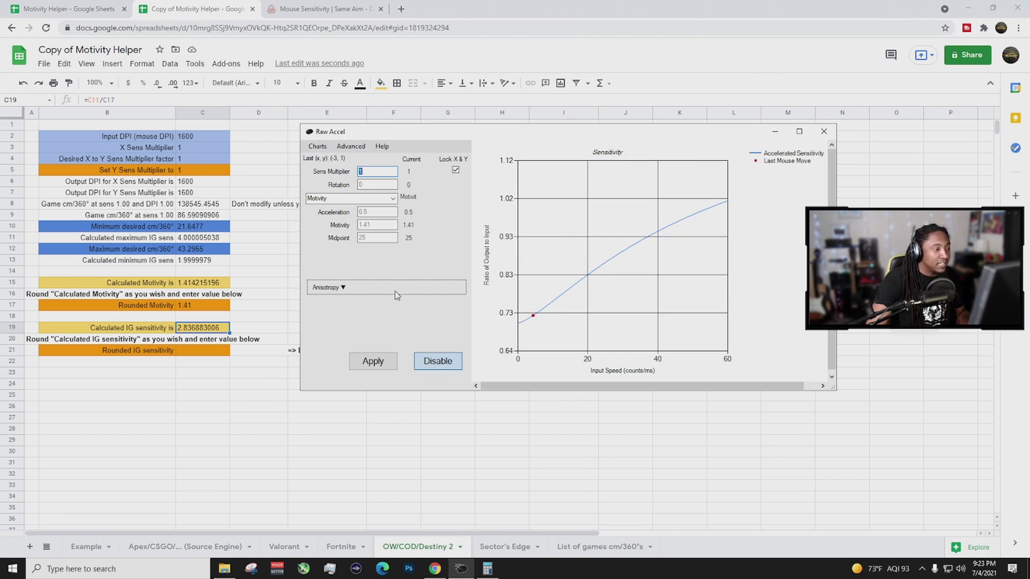
click(394, 199)
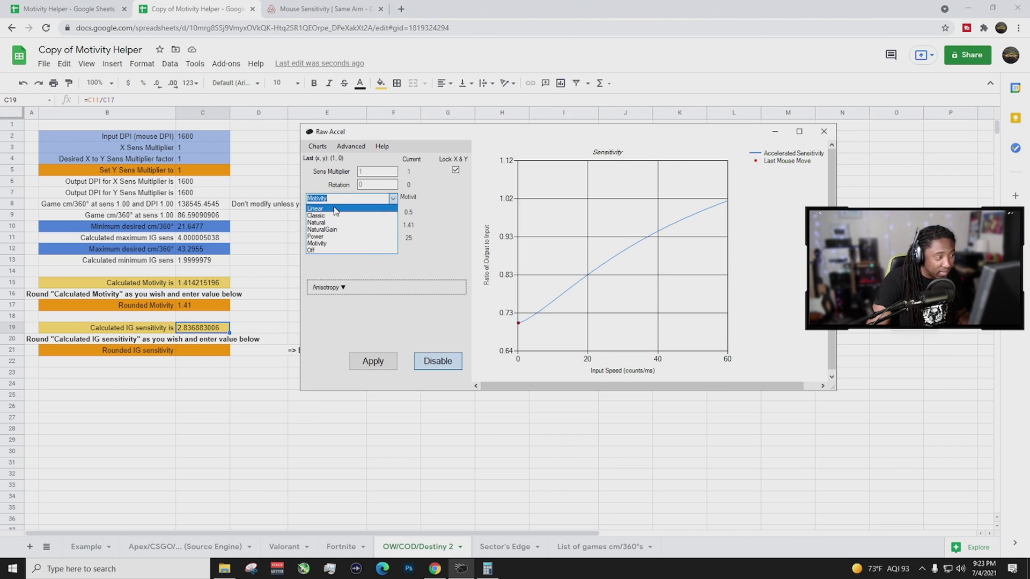
click(322, 243)
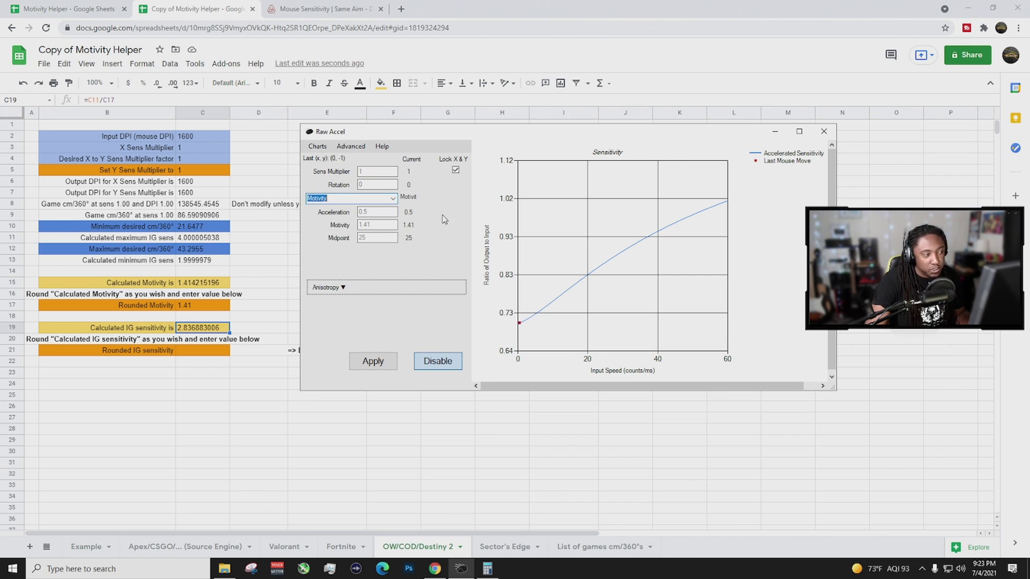
Apply Acceleration 0.8 as a test, then restore and apply Acceleration 0.5.
click(368, 211)
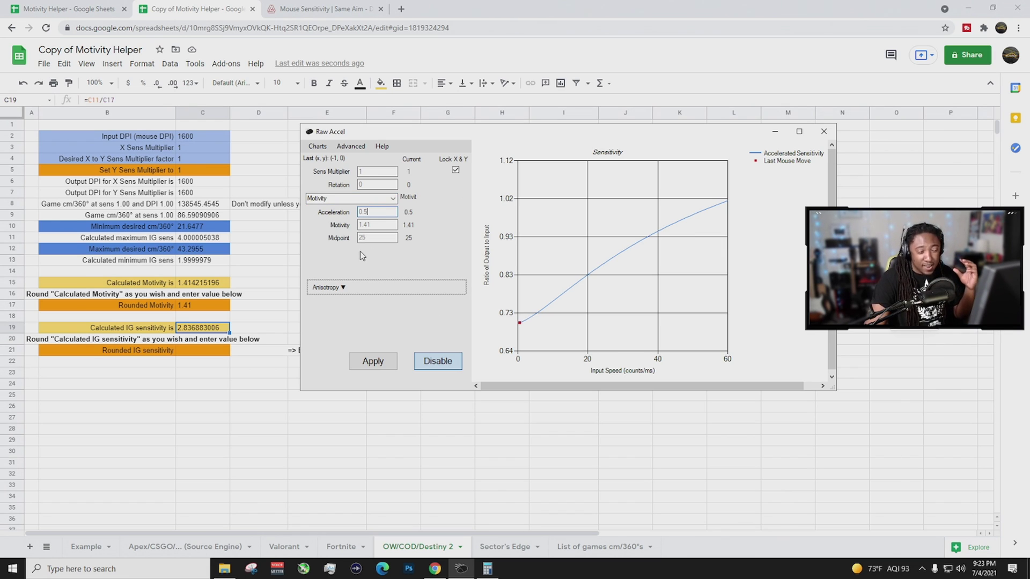
text(0)
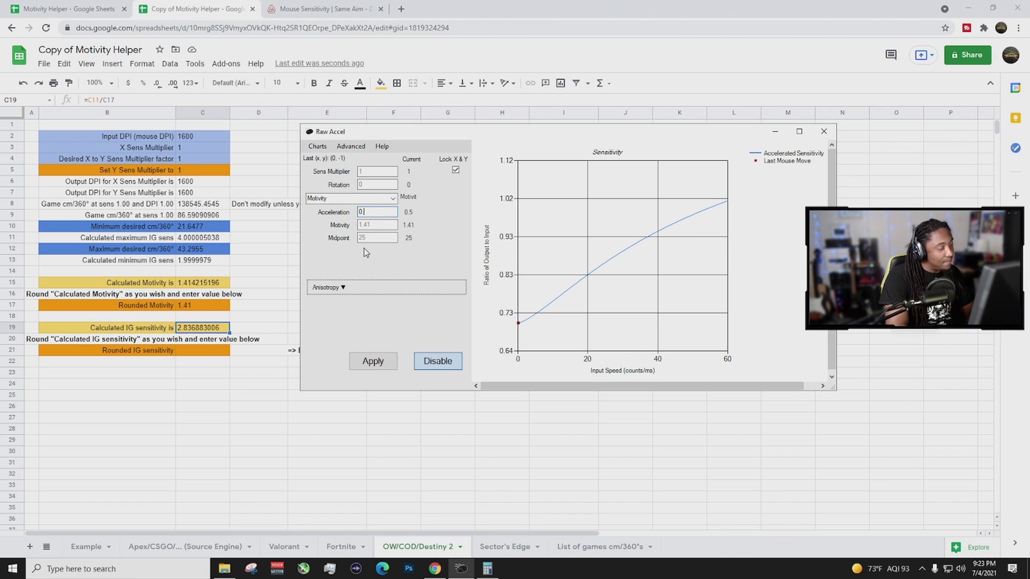
text(.8)
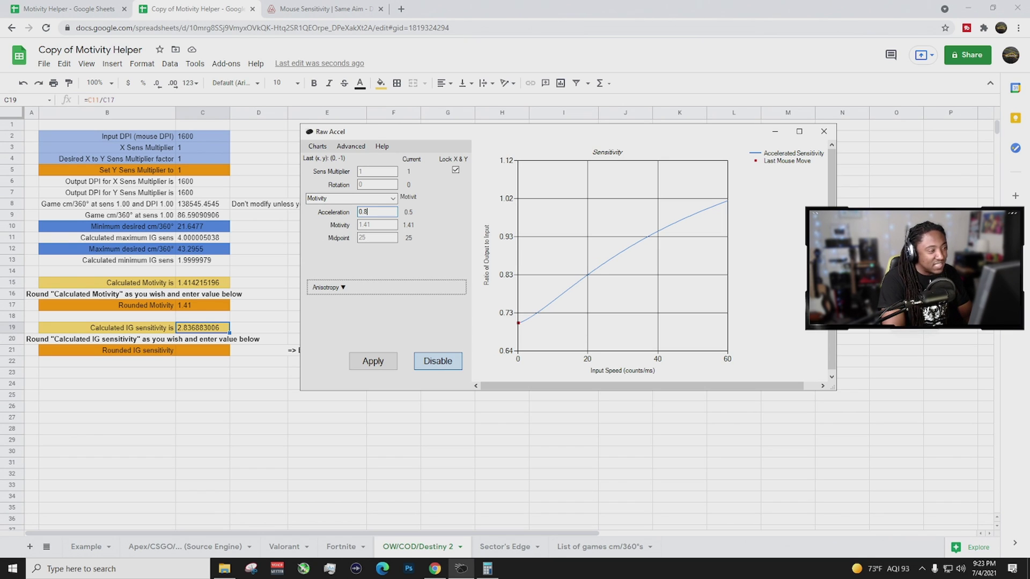
key(Return)
click(363, 361)
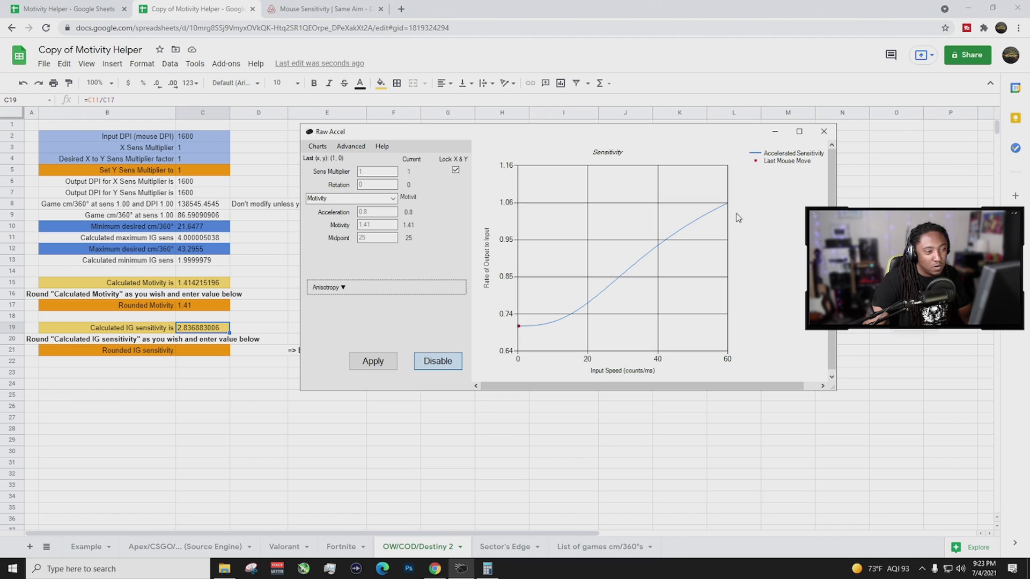
click(373, 212)
key(BackSpace)
key(BackSpace)
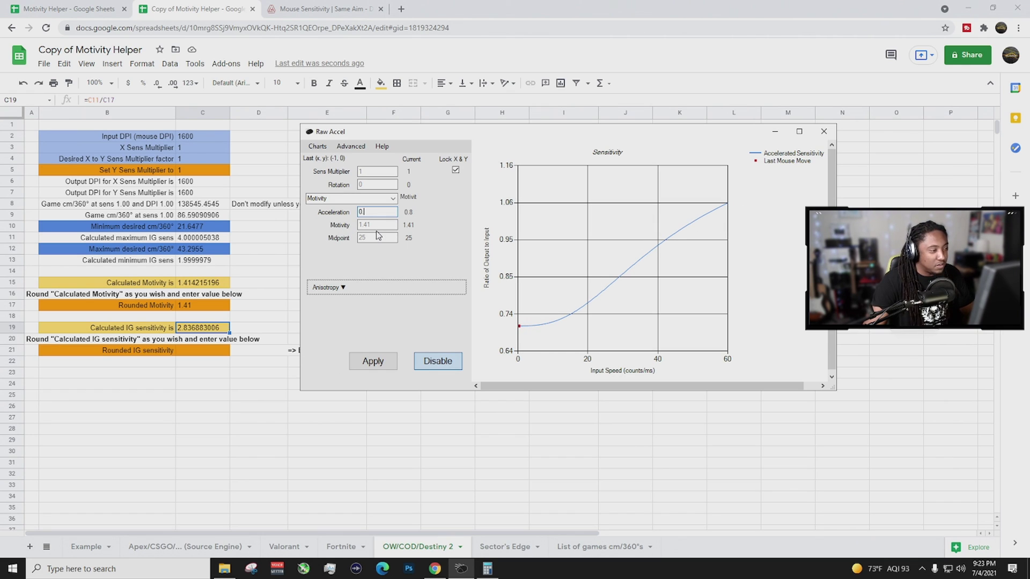
text(5)
key(Return)
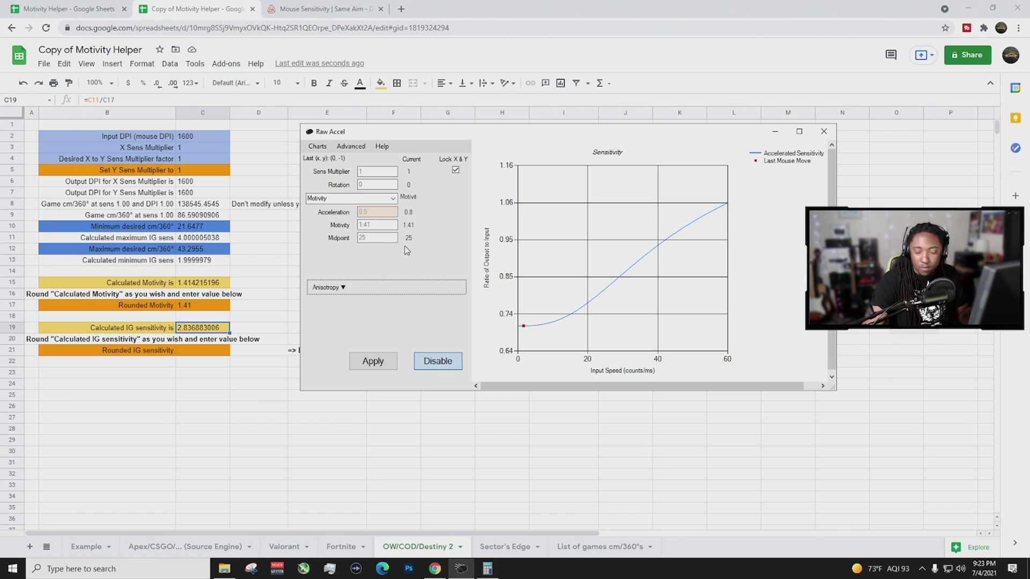
click(374, 358)
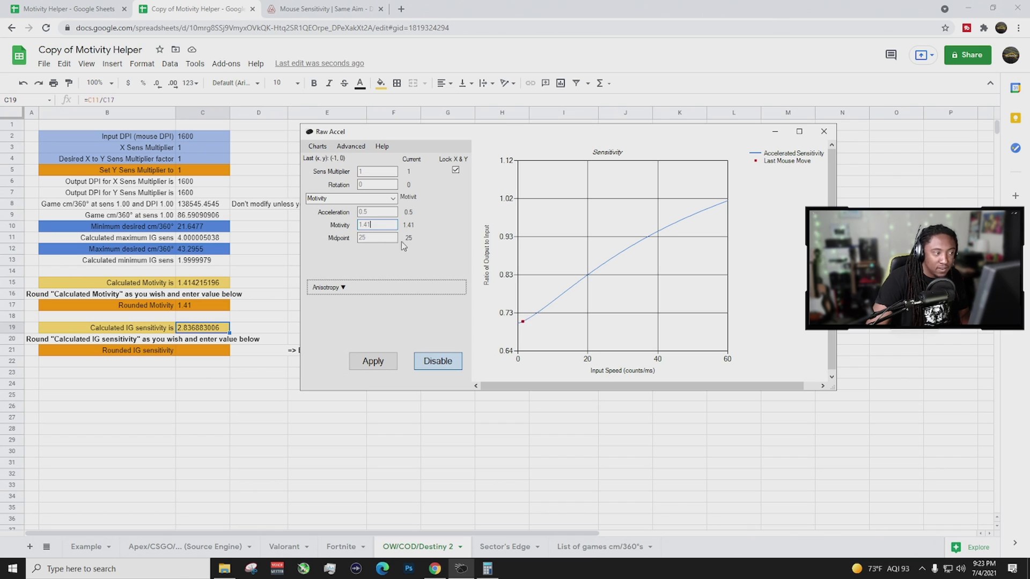
click(184, 307)
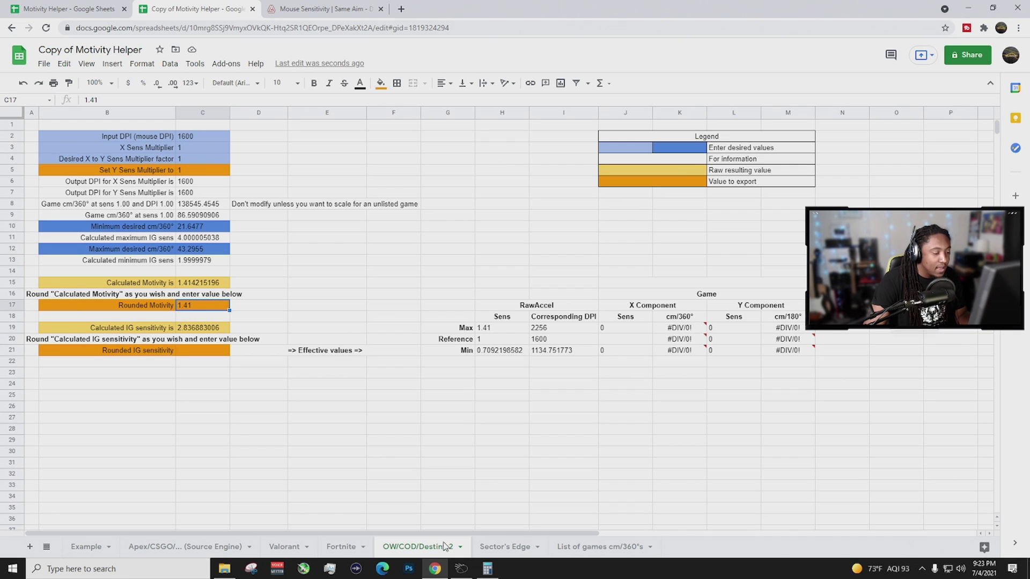
click(471, 573)
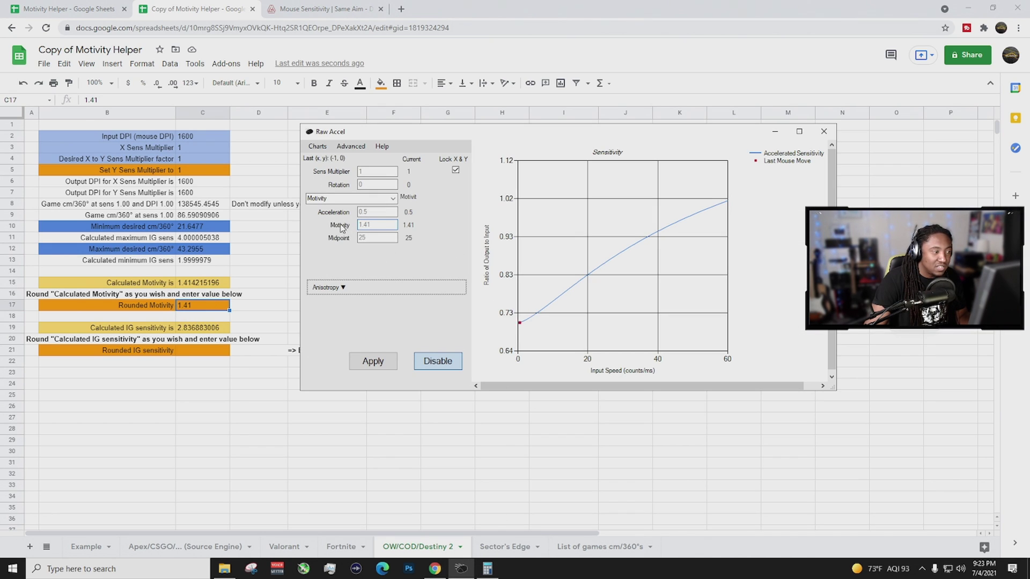
click(393, 225)
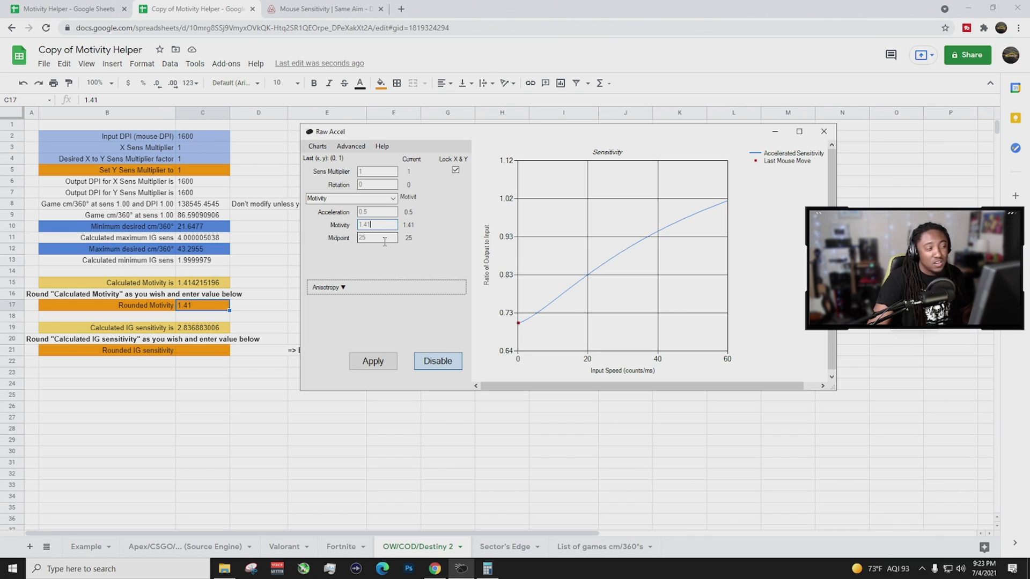
click(393, 212)
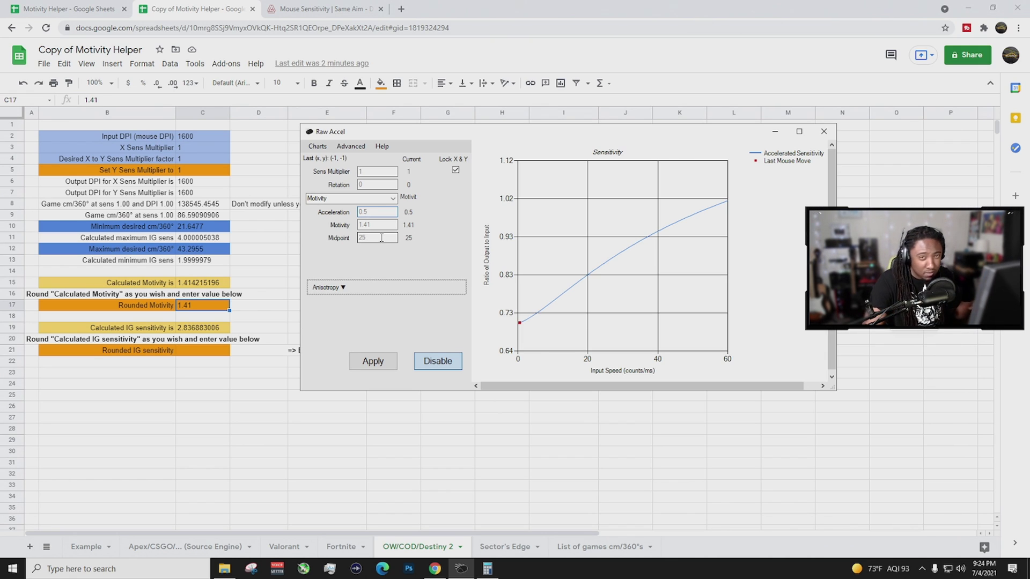
click(381, 238)
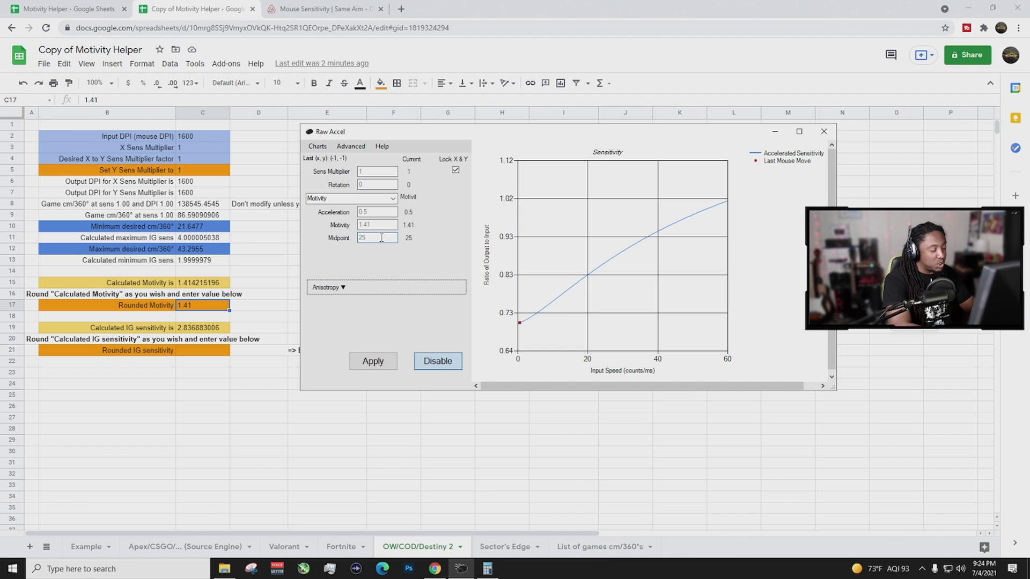
key(BackSpace)
key(BackSpace)
text(30)
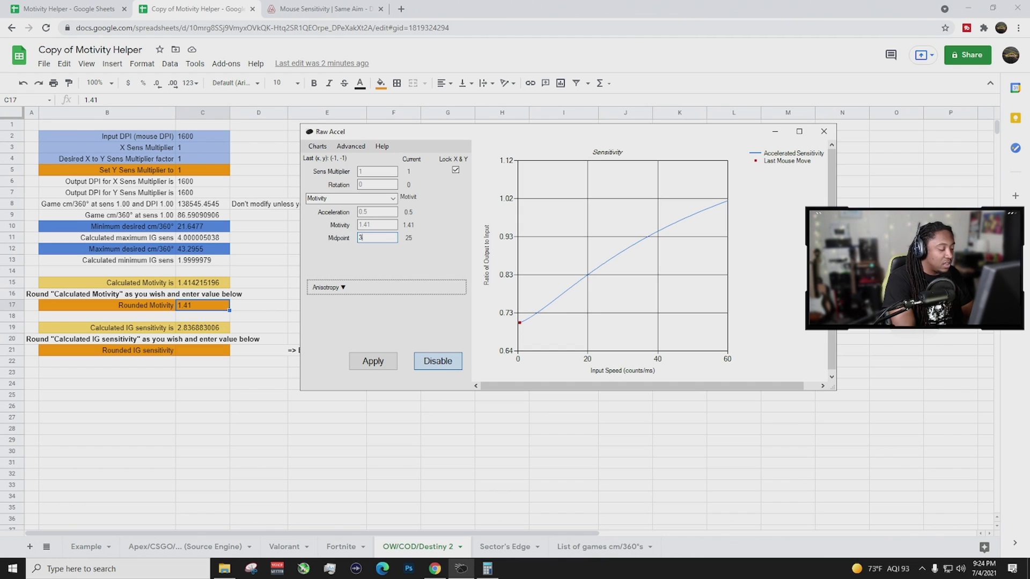
click(373, 361)
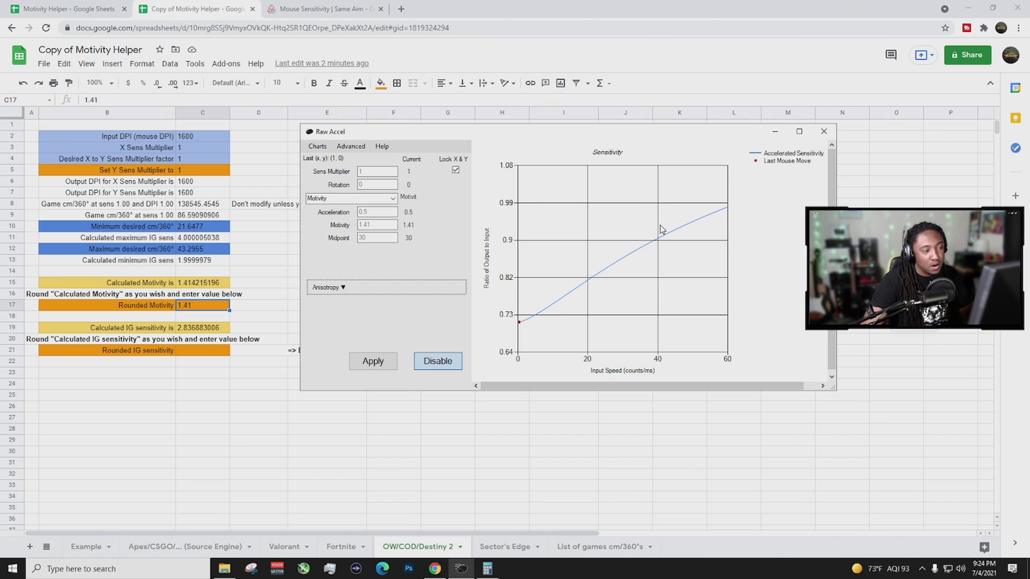
click(380, 238)
key(BackSpace)
key(BackSpace)
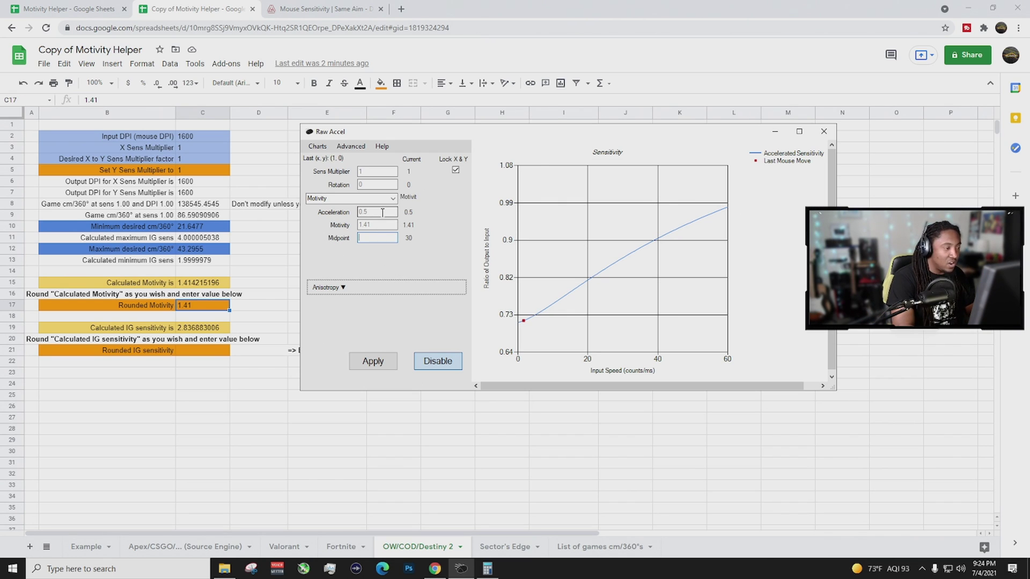
text(10)
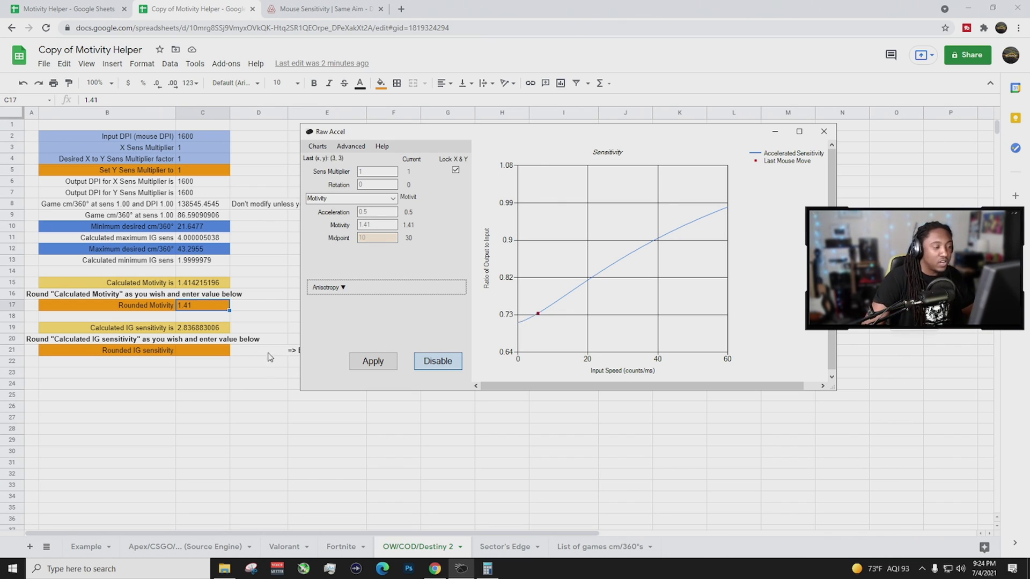
click(366, 360)
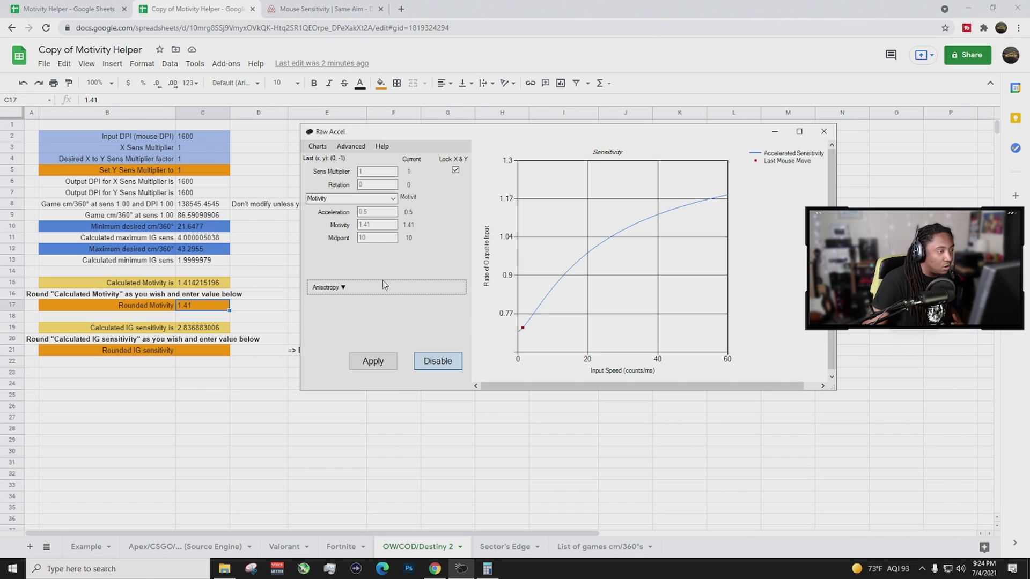
click(370, 238)
key(BackSpace)
key(BackSpace)
text(25)
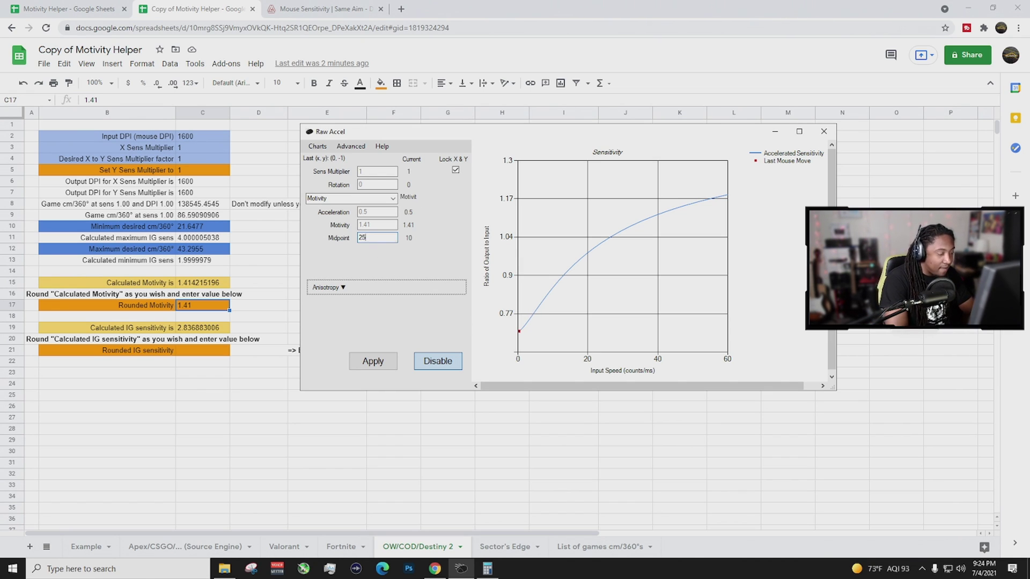
key(Return)
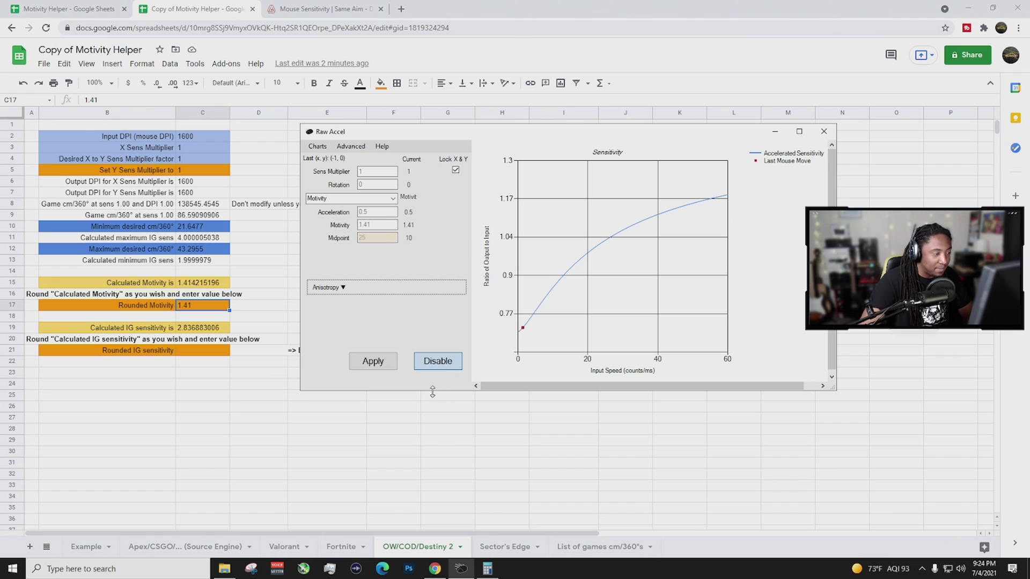
click(367, 359)
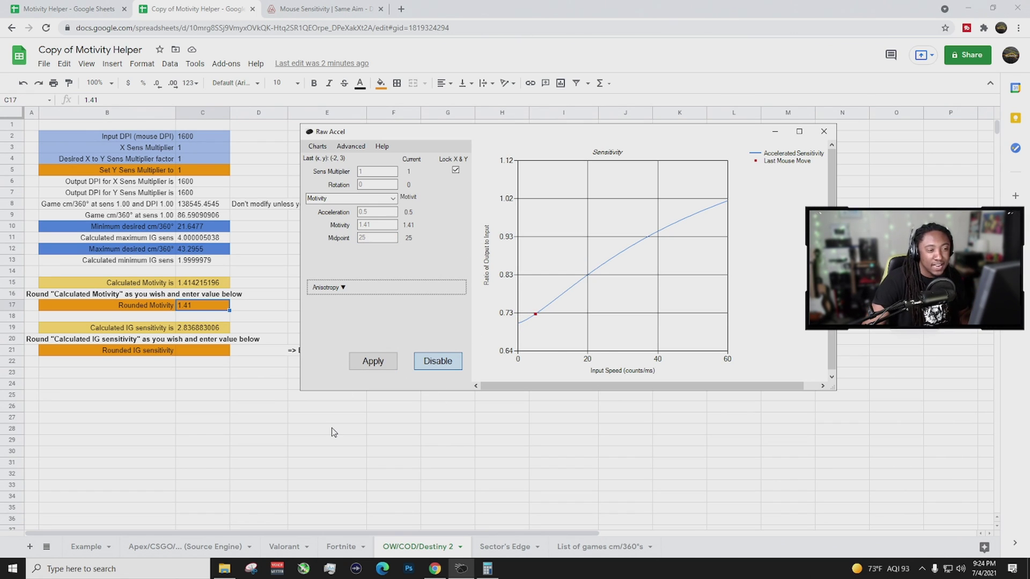